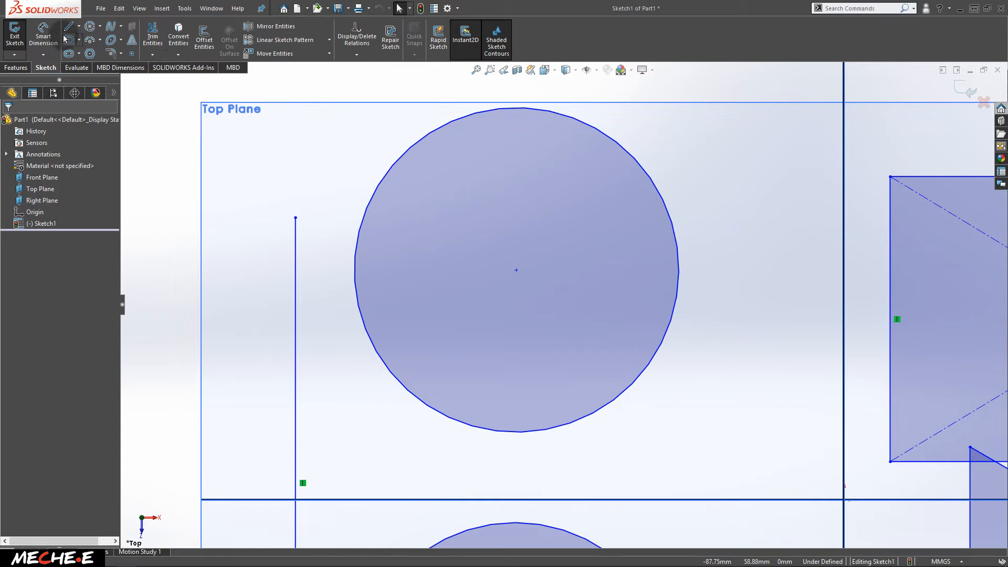
Draw a vertical line about 45 mm long through the upper circle's centre, joining its top and bottom quadrant points.
{"action": "left_click", "coordinate": [68, 26]}
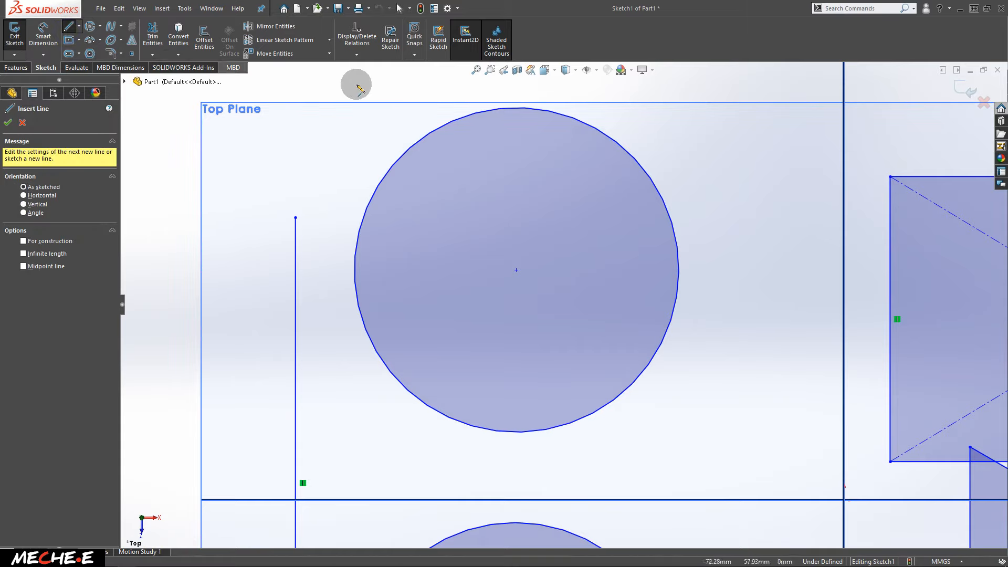
{"action": "left_click", "coordinate": [516, 108]}
{"action": "left_click_drag", "start_coordinate": [516, 108], "coordinate": [516, 432]}
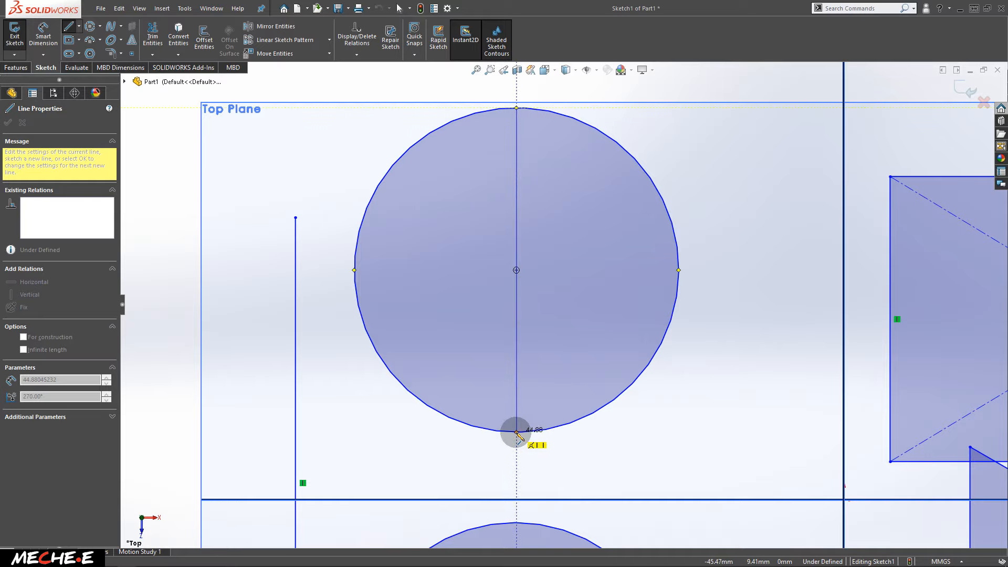
{"action": "left_click", "coordinate": [517, 432]}
{"action": "key", "text": "Escape"}
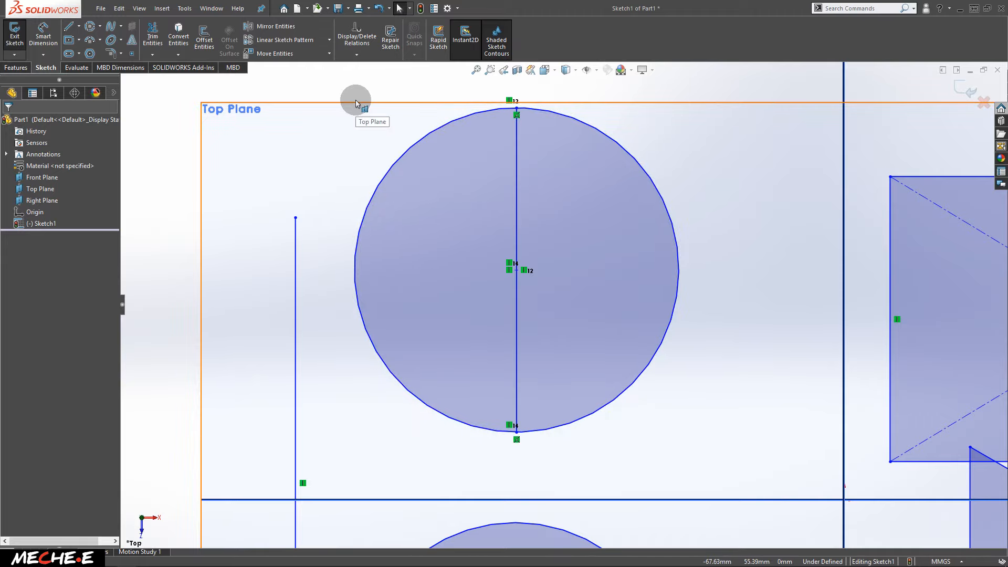
Power trim the left half of the upper circle against the vertical diameter line.
{"action": "left_click", "coordinate": [163, 49]}
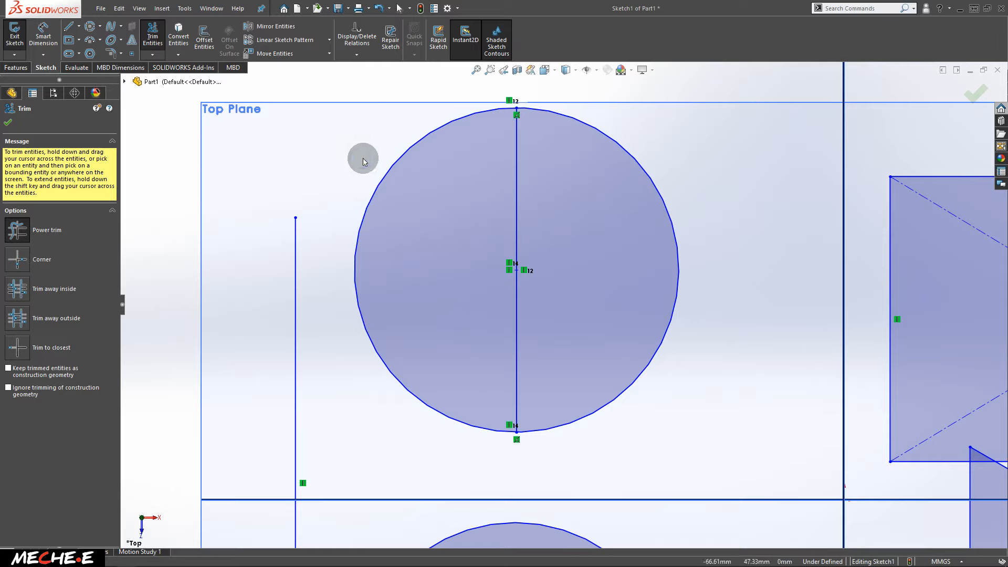
{"action": "mouse_move", "coordinate": [364, 158]}
{"action": "left_mouse_down"}
{"action": "mouse_move", "coordinate": [396, 163]}
{"action": "mouse_move", "coordinate": [424, 188]}
{"action": "left_mouse_up"}
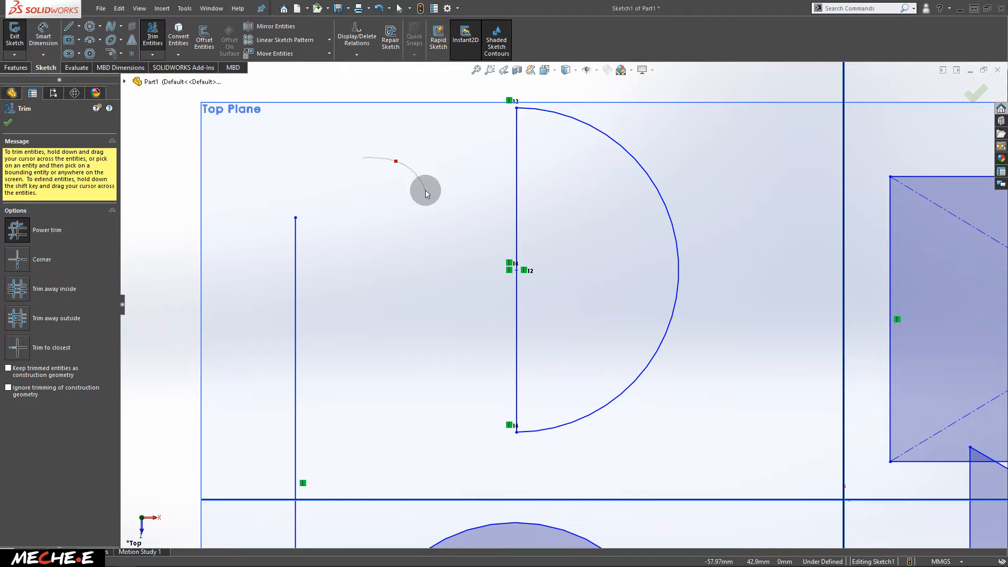
{"action": "left_click_drag", "start_coordinate": [426, 193], "coordinate": [426, 190]}
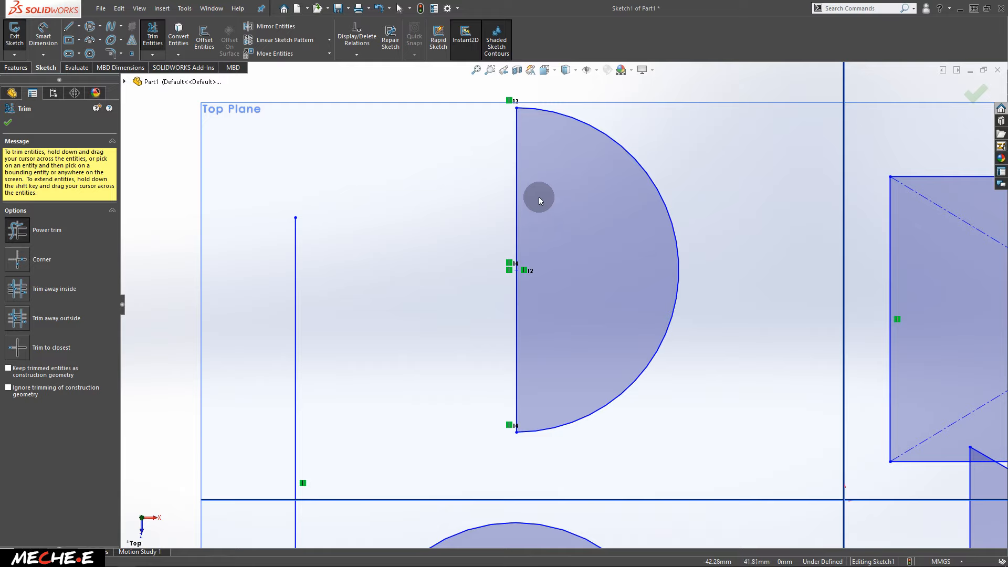
Leave the Trim command and undo both the circle trim and the vertical diameter line.
{"action": "key", "text": "Escape"}
{"action": "key", "text": "ctrl+z"}
{"action": "key", "text": "ctrl+z"}
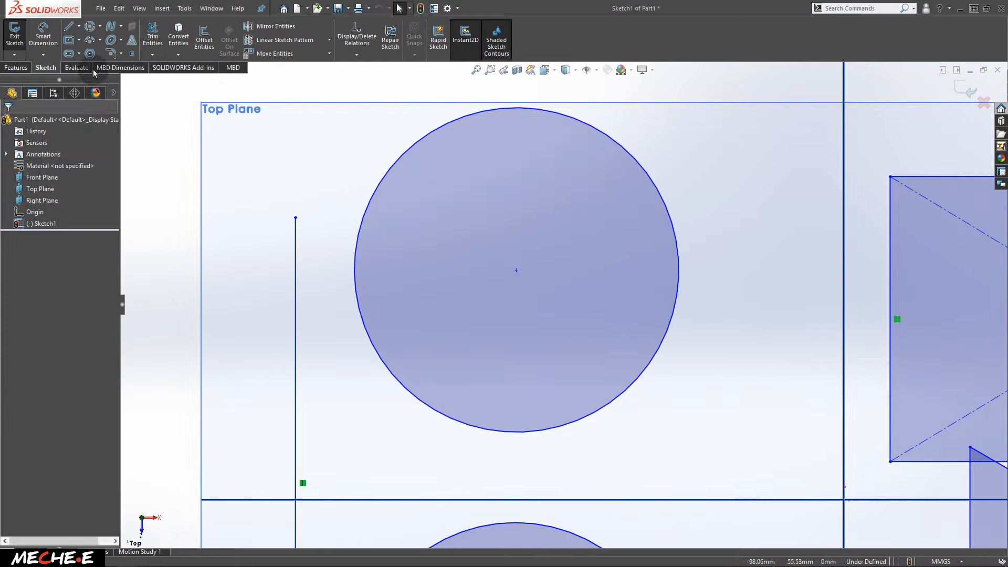
Draw a vertical line through the circle's centre, starting above the circle and ending just short of its bottom edge.
{"action": "left_click", "coordinate": [68, 27]}
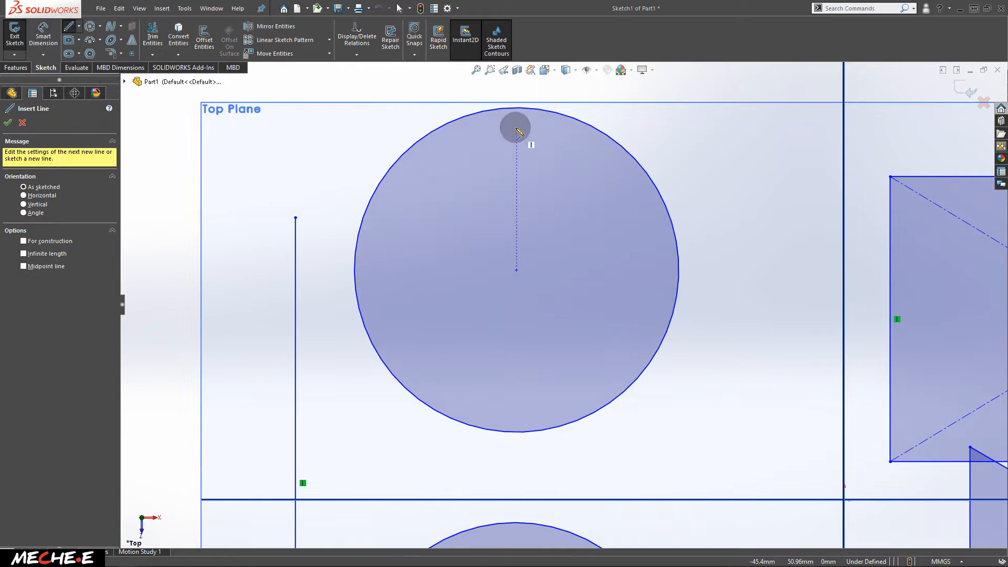
{"action": "left_click", "coordinate": [517, 87]}
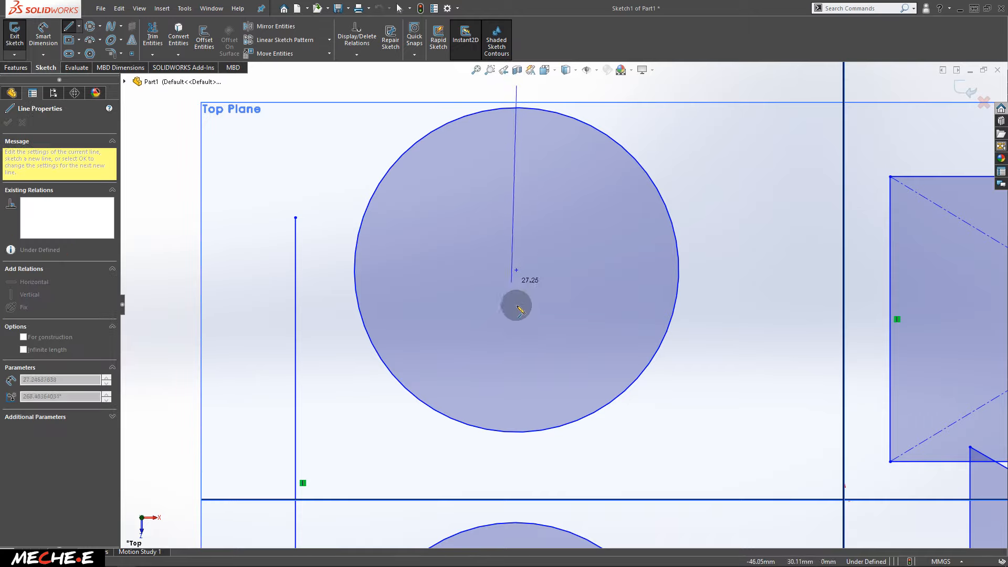
{"action": "double_click", "coordinate": [517, 423]}
{"action": "key", "text": "Escape"}
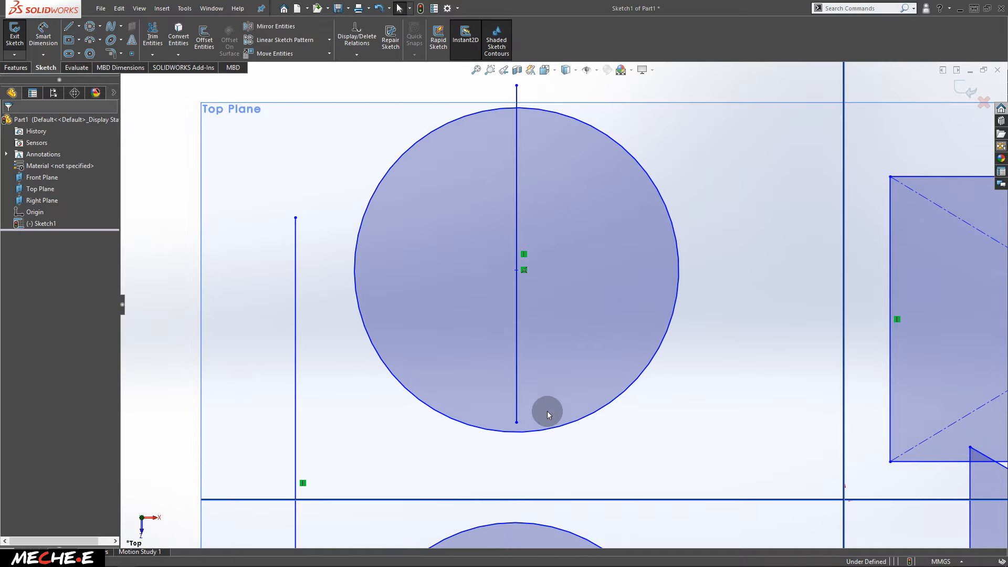
Try to power trim the circle's left side against the short line, and undo both the trim and the line.
{"action": "left_click", "coordinate": [153, 37]}
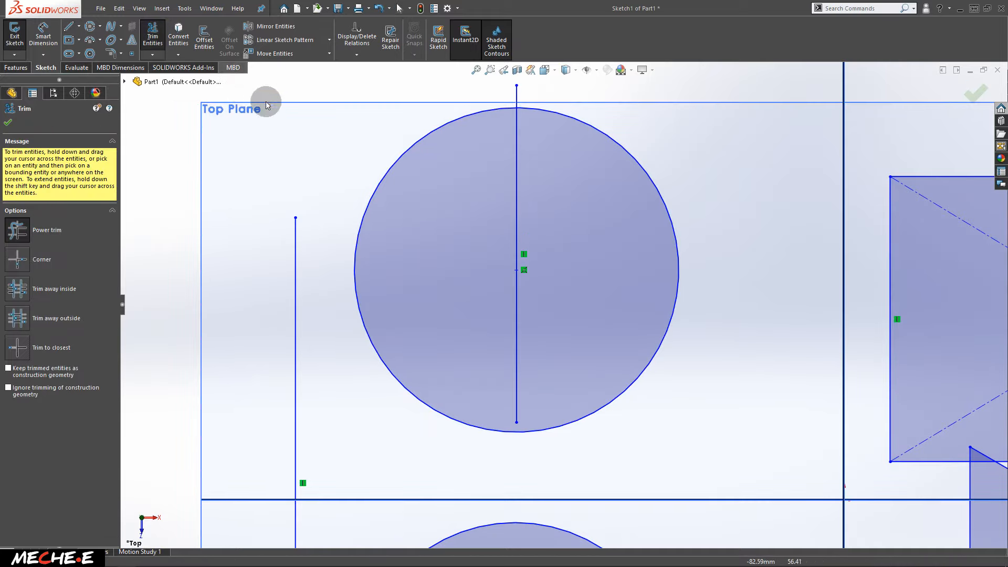
{"action": "mouse_move", "coordinate": [368, 136]}
{"action": "left_mouse_down"}
{"action": "mouse_move", "coordinate": [416, 191]}
{"action": "mouse_move", "coordinate": [444, 269]}
{"action": "left_mouse_up"}
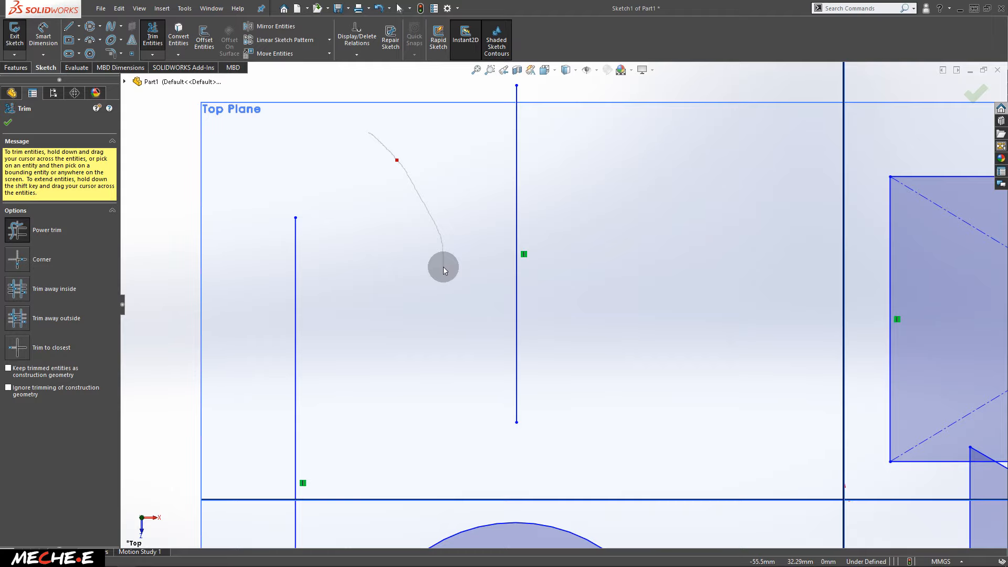
{"action": "key", "text": "ctrl+z"}
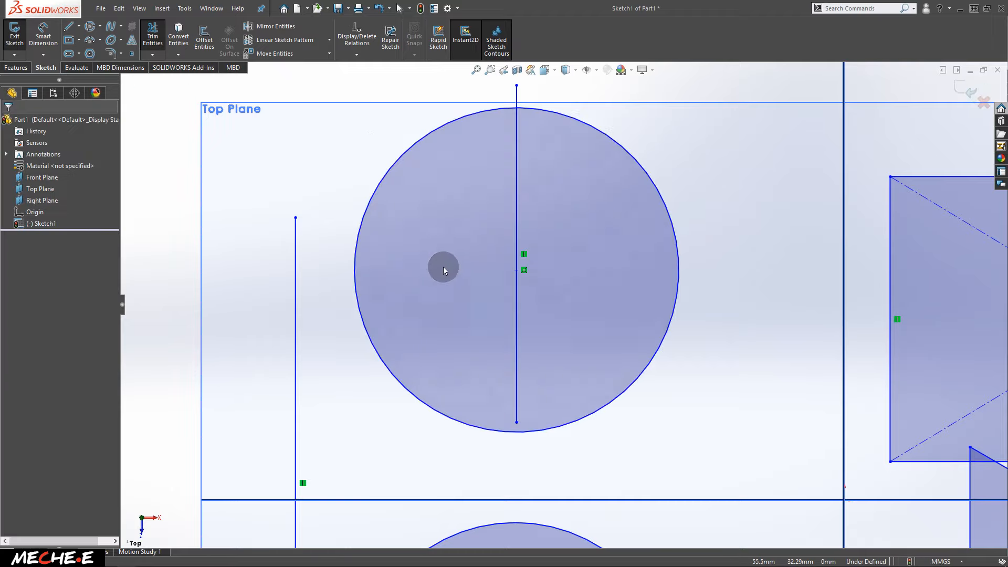
{"action": "key", "text": "ctrl+z"}
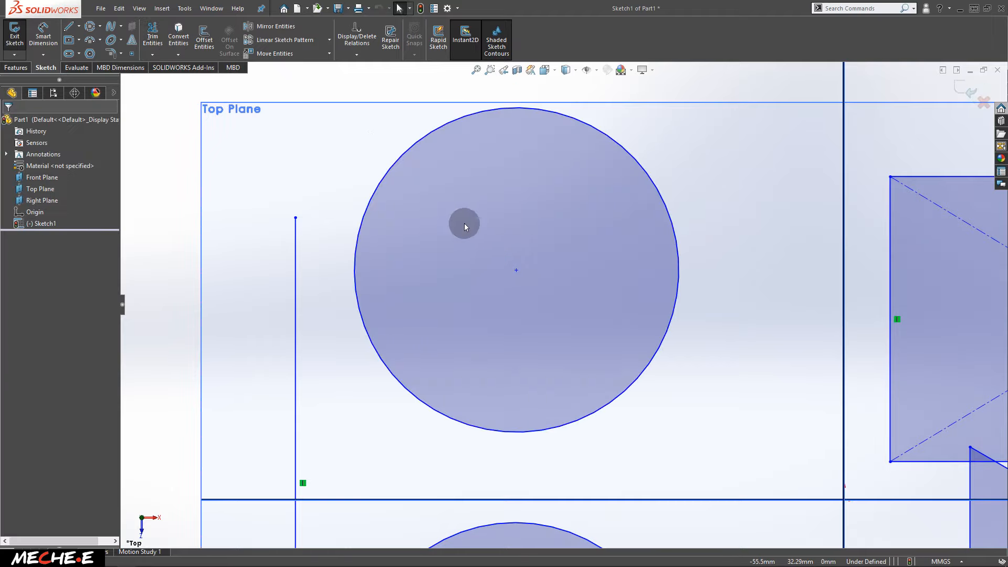
Draw a vertical diameter line between the circle's top and bottom quadrant points and power trim away the circle's left half.
{"action": "left_click", "coordinate": [71, 33]}
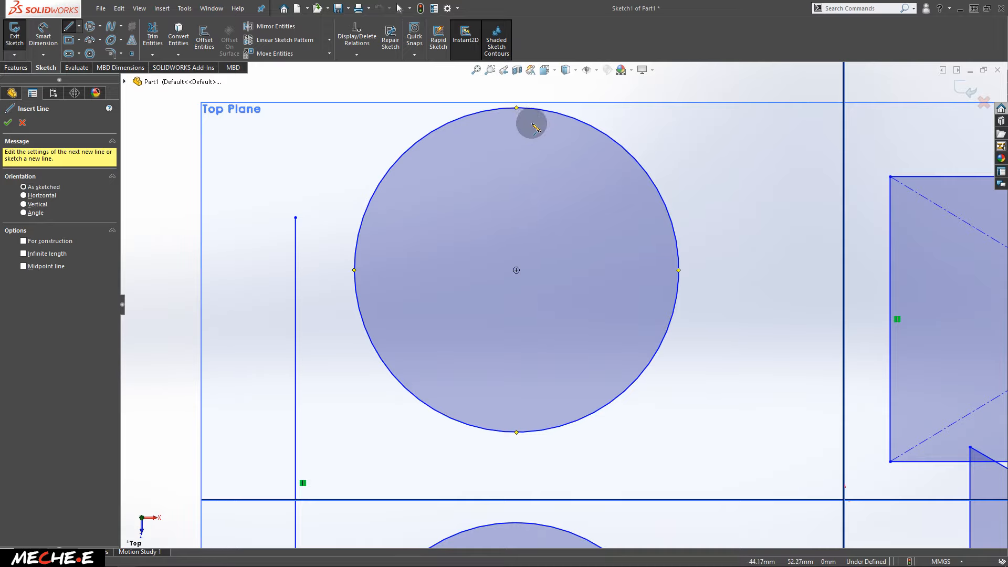
{"action": "left_click", "coordinate": [516, 108]}
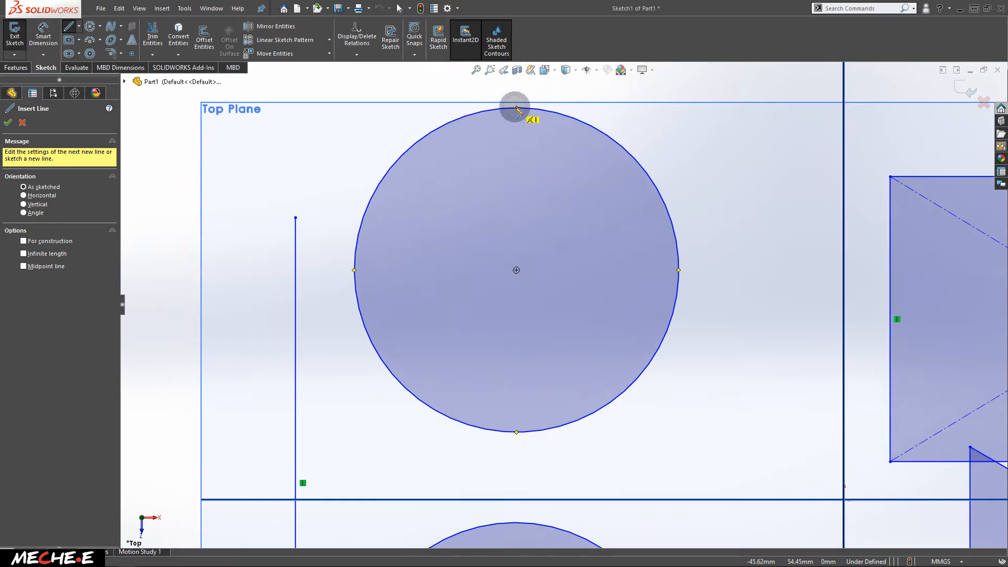
{"action": "left_click", "coordinate": [516, 108]}
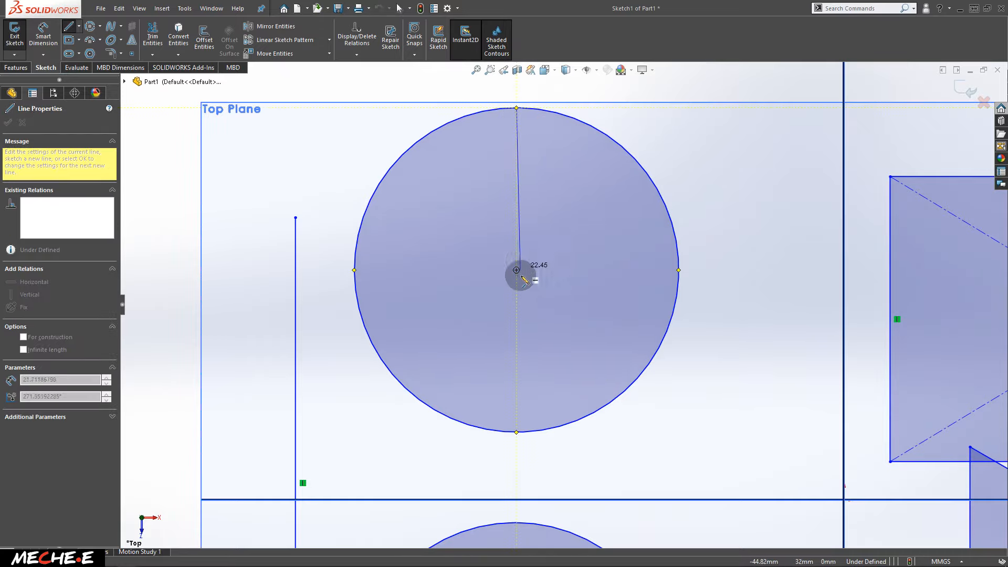
{"action": "left_click", "coordinate": [517, 432]}
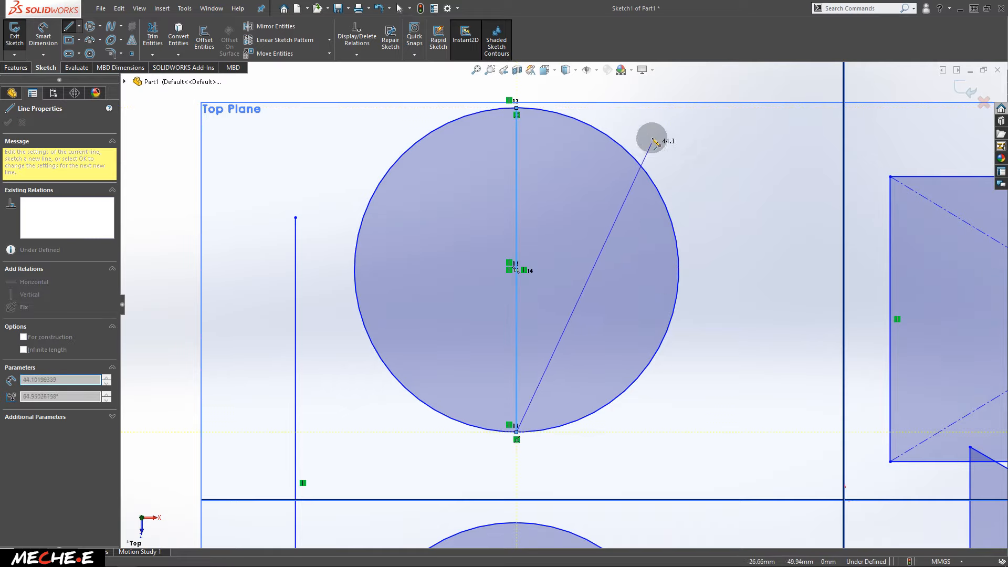
{"action": "key", "text": "Escape"}
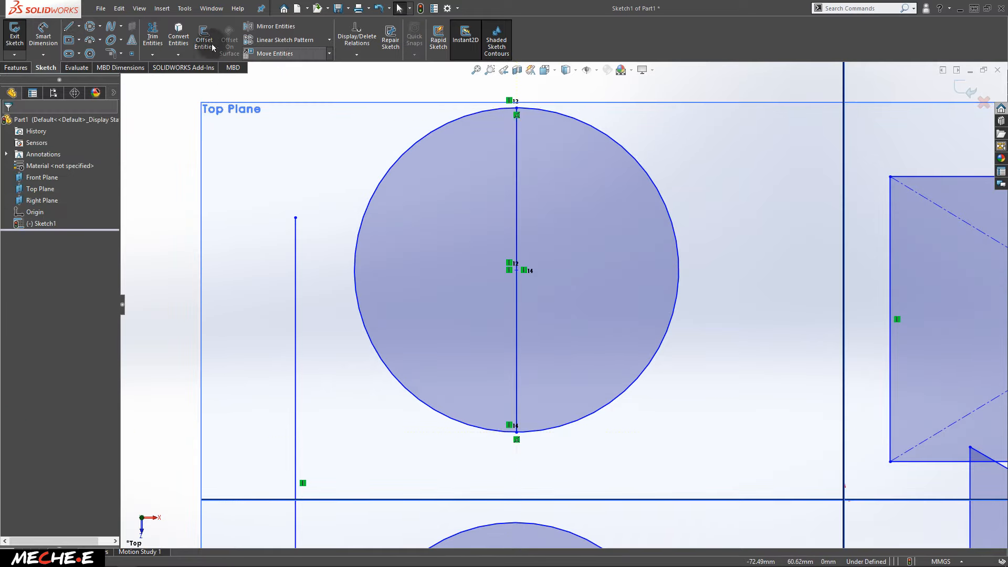
{"action": "left_click", "coordinate": [153, 34]}
{"action": "left_click_drag", "start_coordinate": [391, 126], "coordinate": [416, 218]}
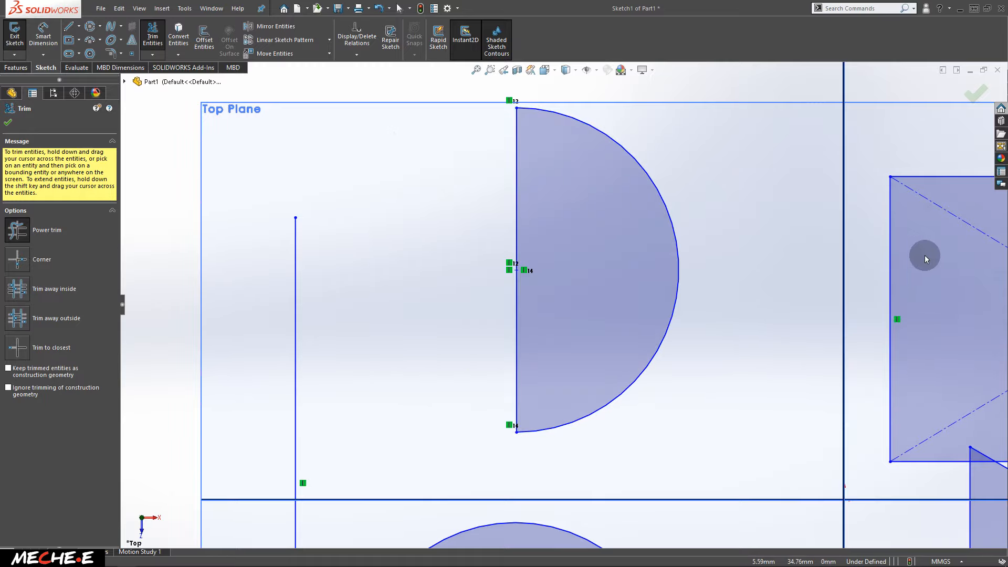
Draw a perimeter circle of about 6.4 mm radius inside the rectangle's upper-right corner, tangent to its top and right edges.
{"action": "mouse_move", "coordinate": [916, 254]}
{"action": "middle_mouse_down", "text": "ctrl"}
{"action": "mouse_move", "coordinate": [555, 197]}
{"action": "mouse_move", "coordinate": [396, 196]}
{"action": "middle_mouse_up", "text": "ctrl"}
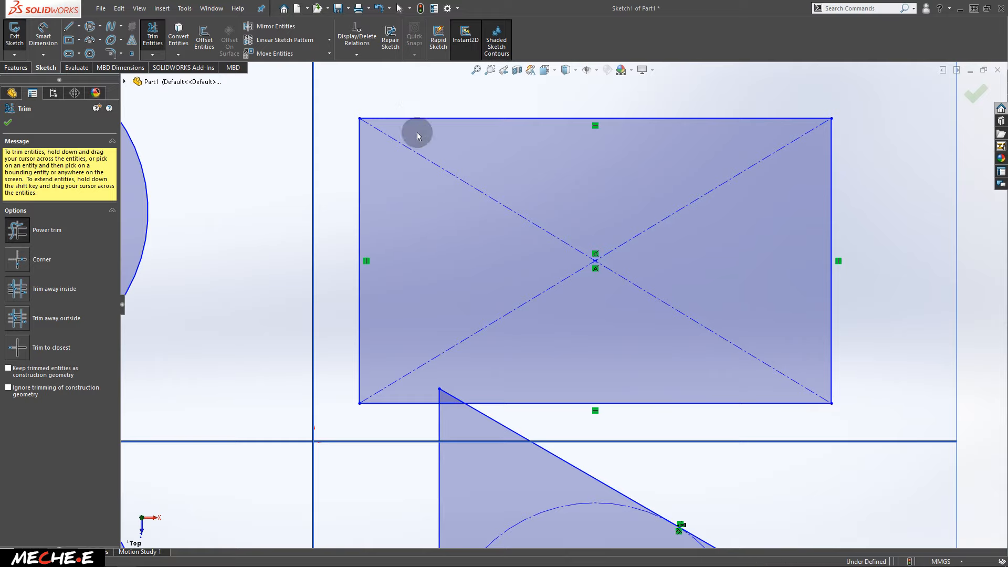
{"action": "left_click", "coordinate": [89, 30]}
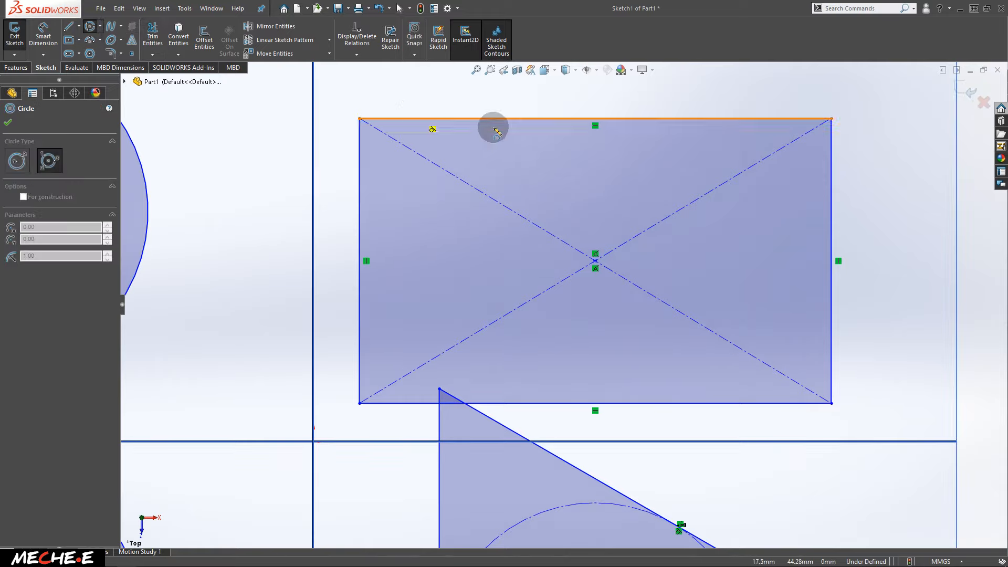
{"action": "left_click", "coordinate": [785, 120]}
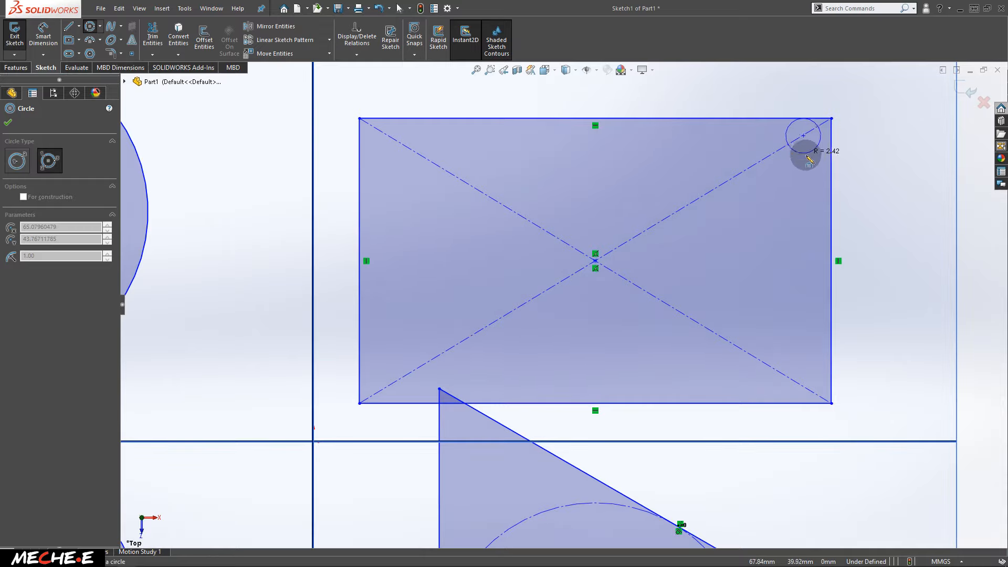
{"action": "left_click", "coordinate": [833, 167]}
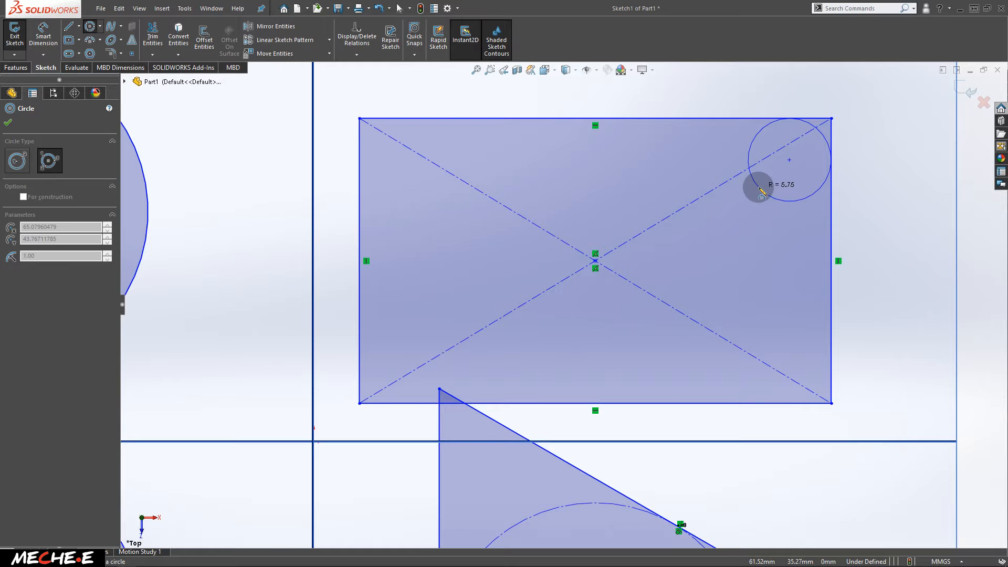
{"action": "left_click", "coordinate": [751, 193]}
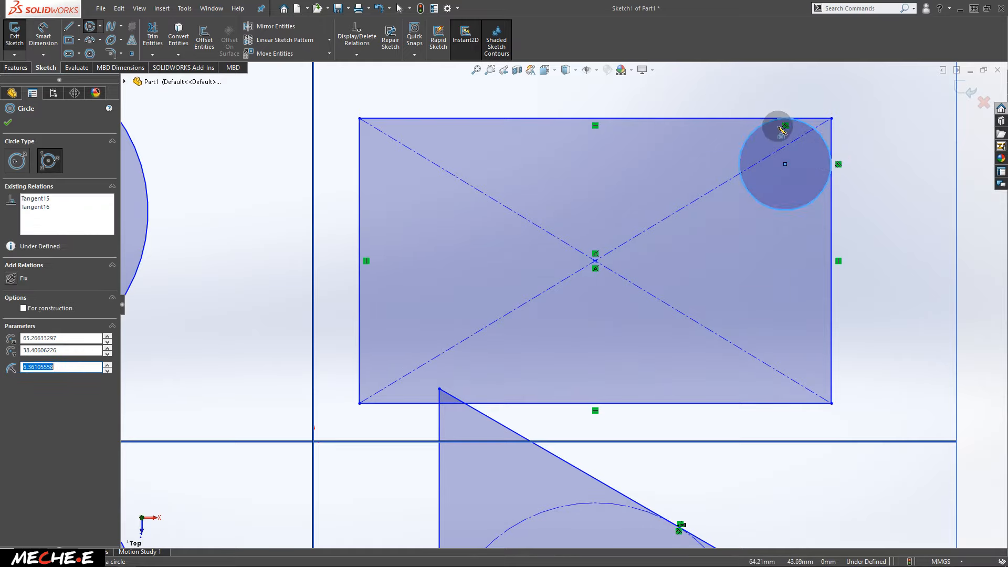
Power trim the inner part of the small circle and the rectangle's sharp upper-right corner, leaving only the tangent corner arc.
{"action": "left_click", "coordinate": [160, 26]}
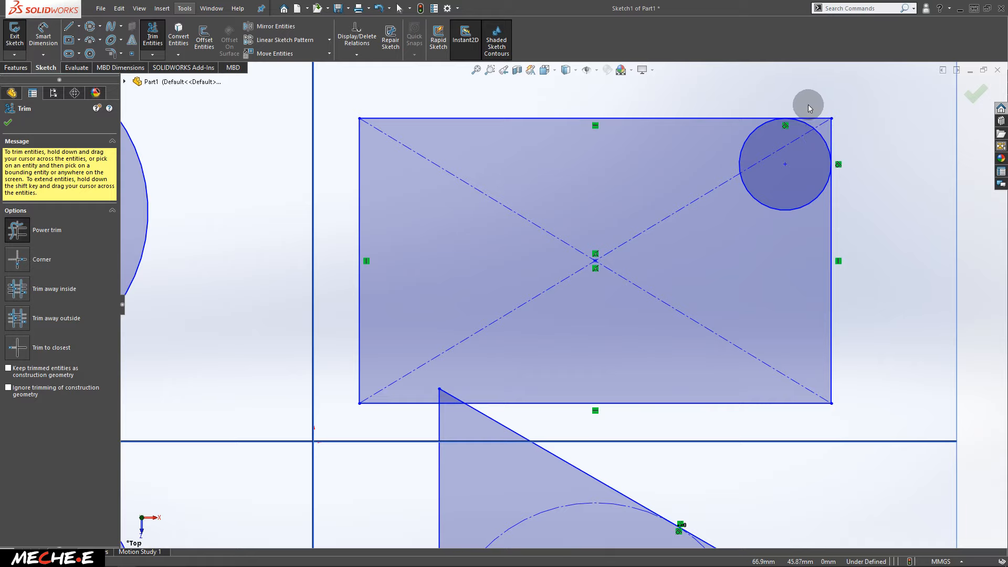
{"action": "scroll", "coordinate": [846, 112], "scroll_direction": "down", "scroll_amount": 2}
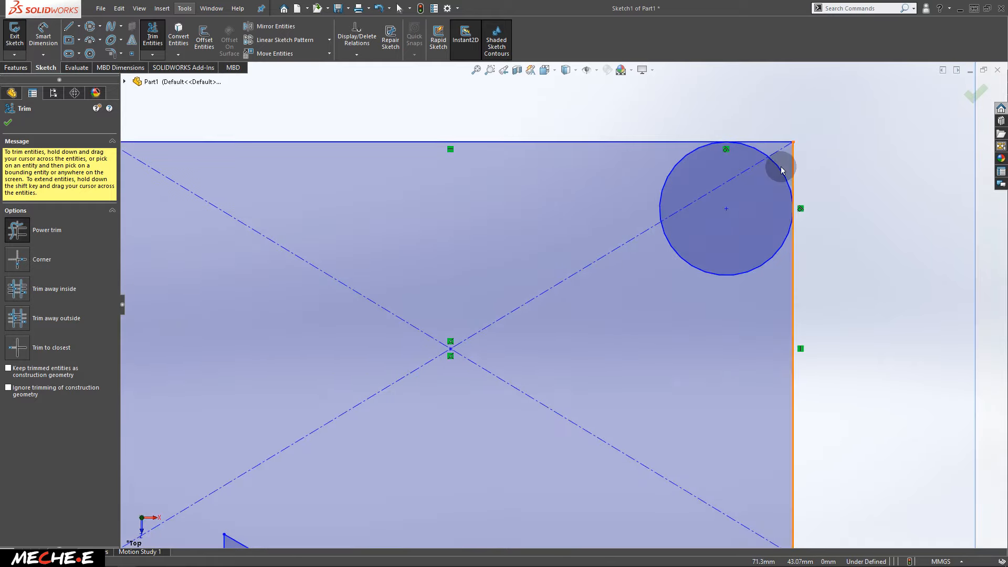
{"action": "scroll", "coordinate": [781, 170], "scroll_direction": "down", "scroll_amount": 2}
{"action": "mouse_move", "coordinate": [571, 172]}
{"action": "left_mouse_down"}
{"action": "mouse_move", "coordinate": [600, 173]}
{"action": "mouse_move", "coordinate": [621, 190]}
{"action": "left_mouse_up"}
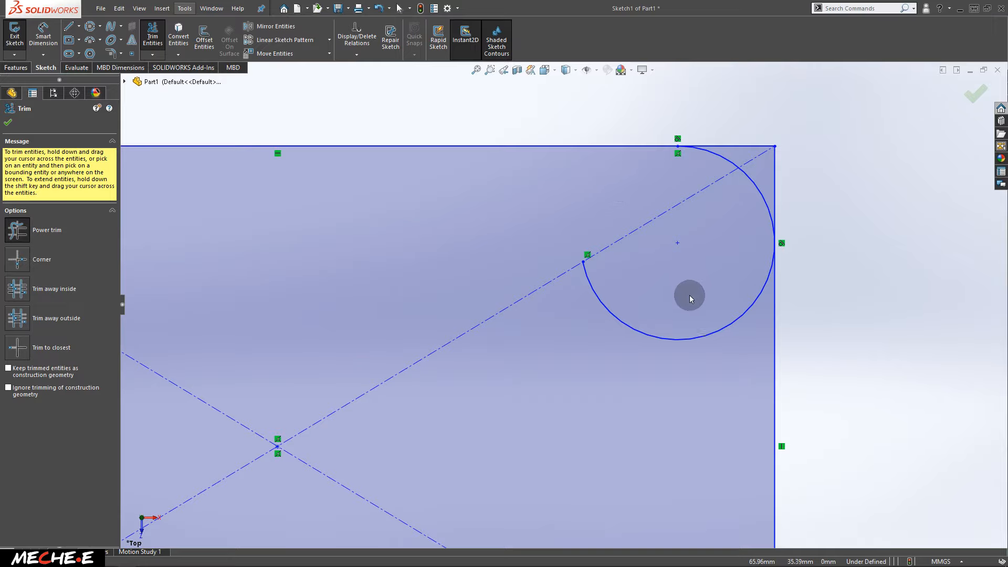
{"action": "left_click_drag", "start_coordinate": [696, 328], "coordinate": [694, 361]}
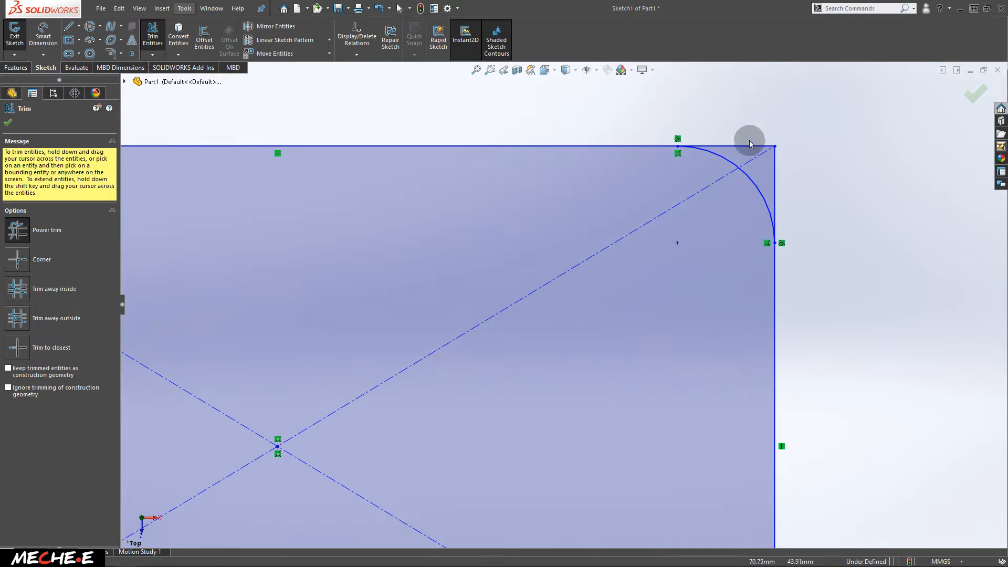
{"action": "left_click_drag", "start_coordinate": [704, 124], "coordinate": [823, 209]}
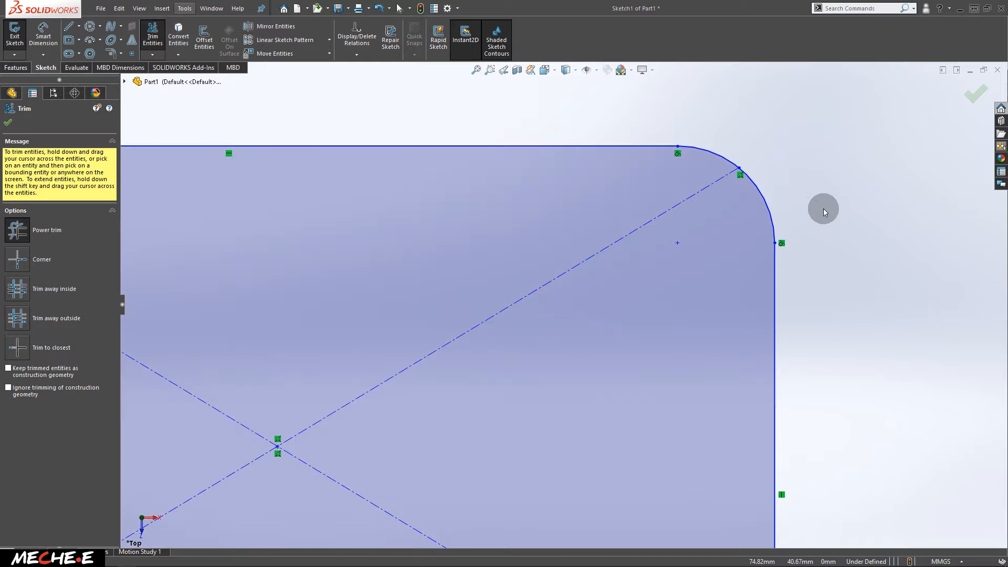
Start a Sketch Fillet at the rectangle's lower-right corner, selecting its right and bottom edges.
{"action": "scroll", "coordinate": [802, 210], "scroll_direction": "up", "scroll_amount": 5}
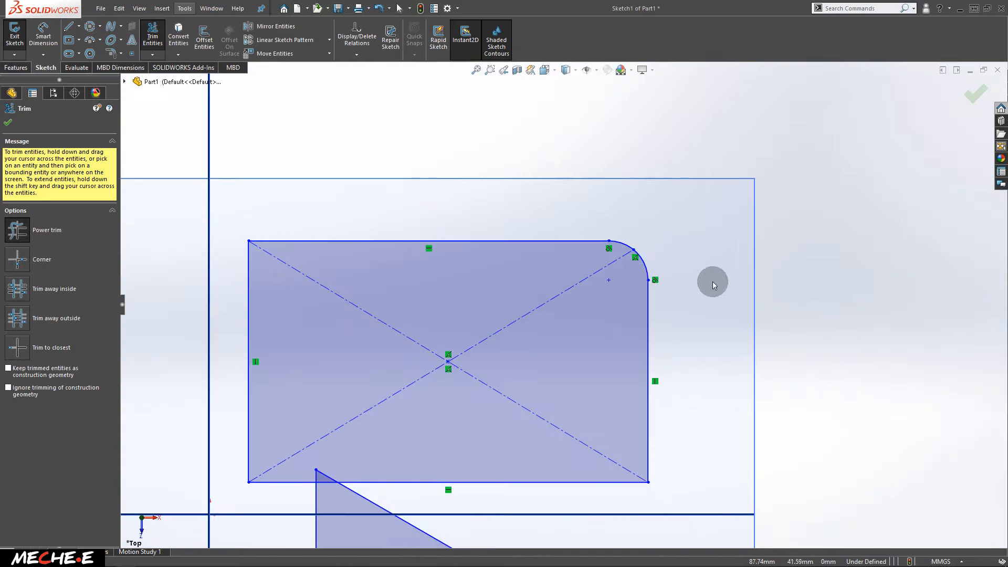
{"action": "mouse_move", "coordinate": [595, 379]}
{"action": "middle_mouse_down", "text": "ctrl"}
{"action": "mouse_move", "coordinate": [632, 301]}
{"action": "mouse_move", "coordinate": [632, 273]}
{"action": "mouse_move", "coordinate": [686, 284]}
{"action": "middle_mouse_up", "text": "ctrl"}
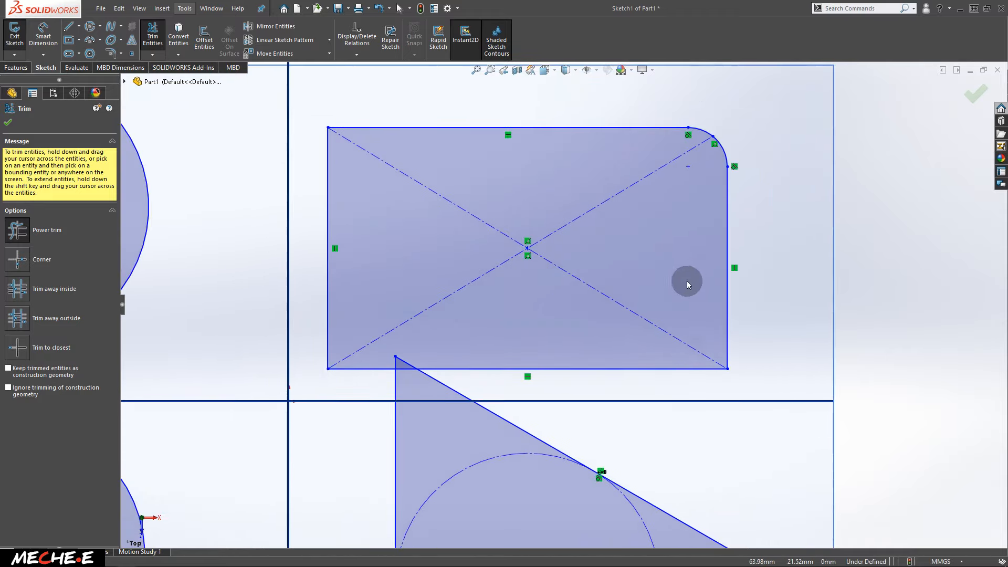
{"action": "scroll", "coordinate": [718, 365], "scroll_direction": "down", "scroll_amount": 5}
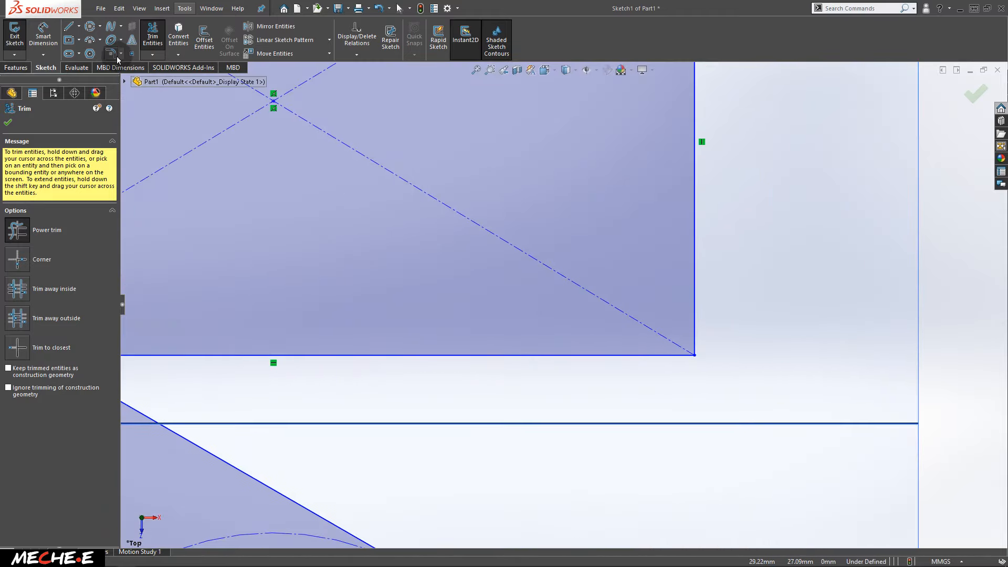
{"action": "left_click", "coordinate": [111, 56]}
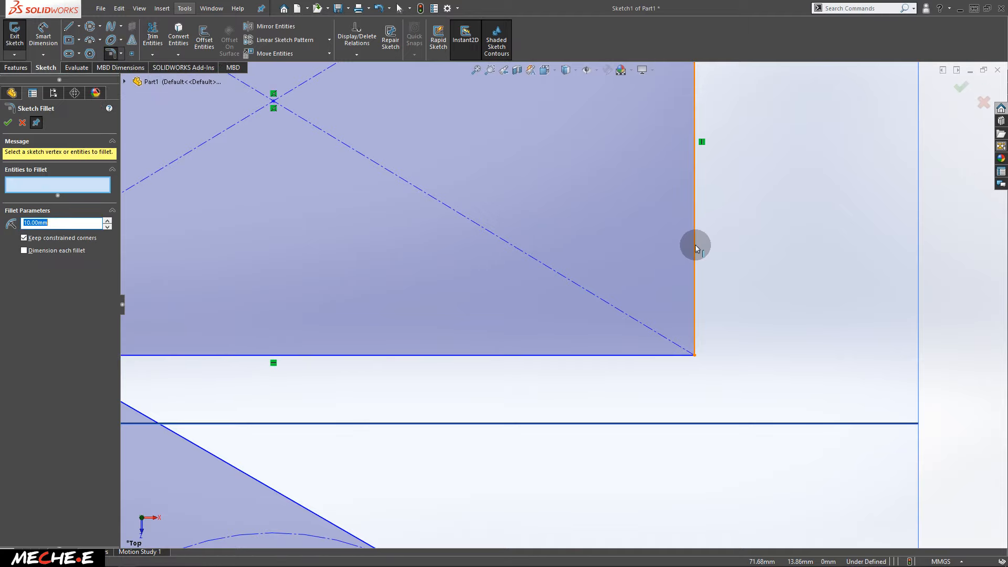
{"action": "left_click", "coordinate": [696, 218]}
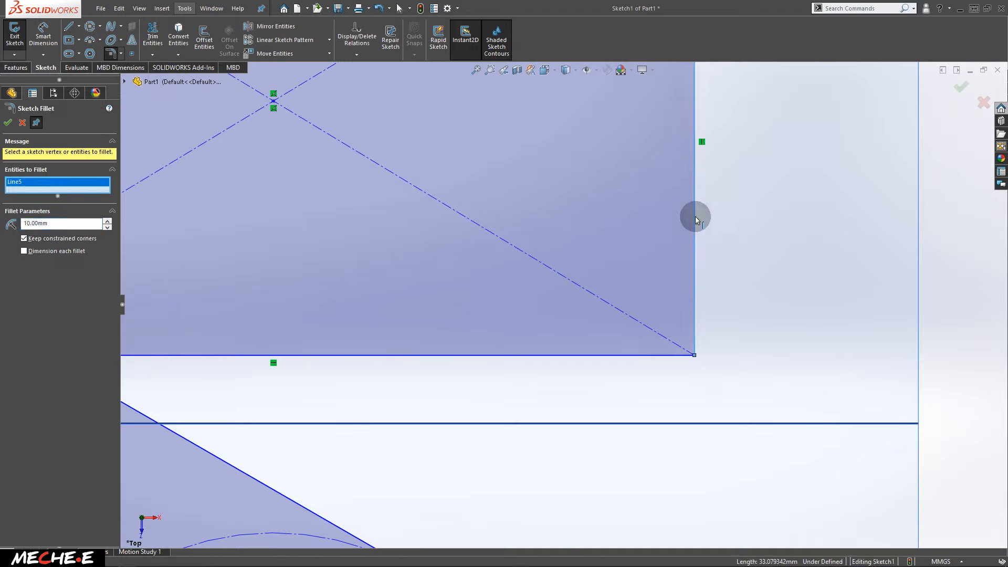
{"action": "left_click", "coordinate": [542, 356]}
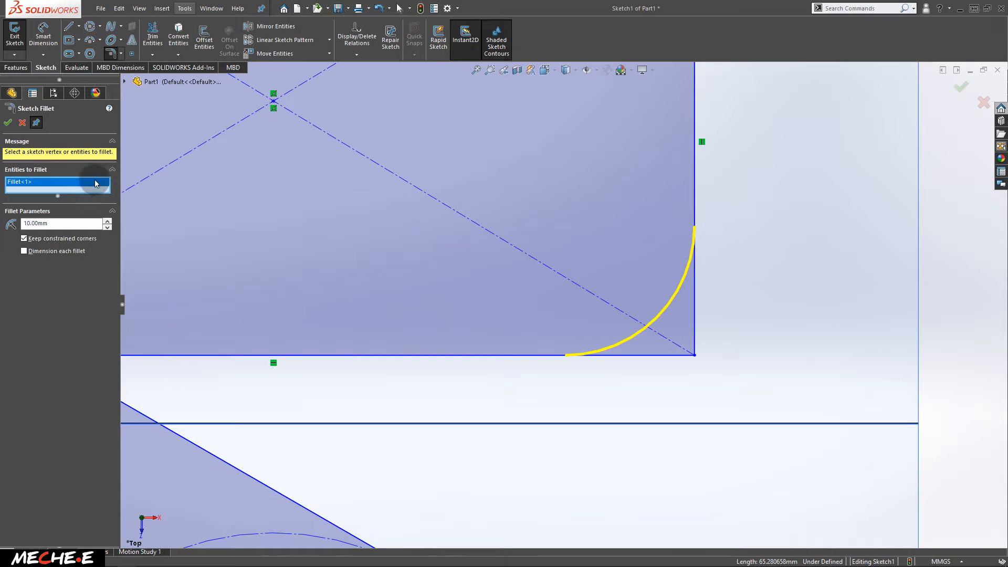
Preview fillet radii of 20 mm and 30 mm, then return the radius to 10 mm and apply the corner fillet.
{"action": "double_click", "coordinate": [69, 228]}
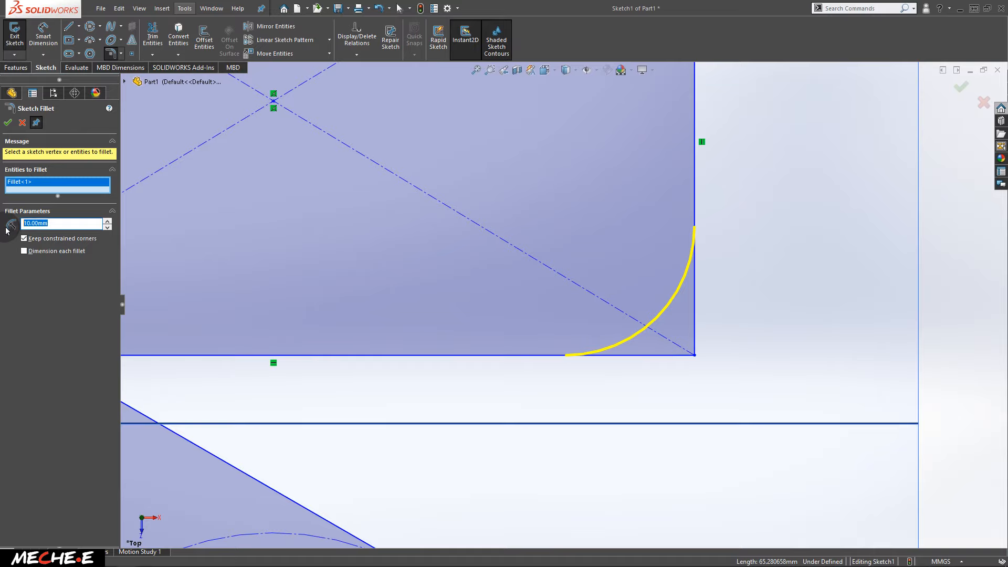
{"action": "left_click", "coordinate": [97, 221]}
{"action": "left_click", "coordinate": [107, 223]}
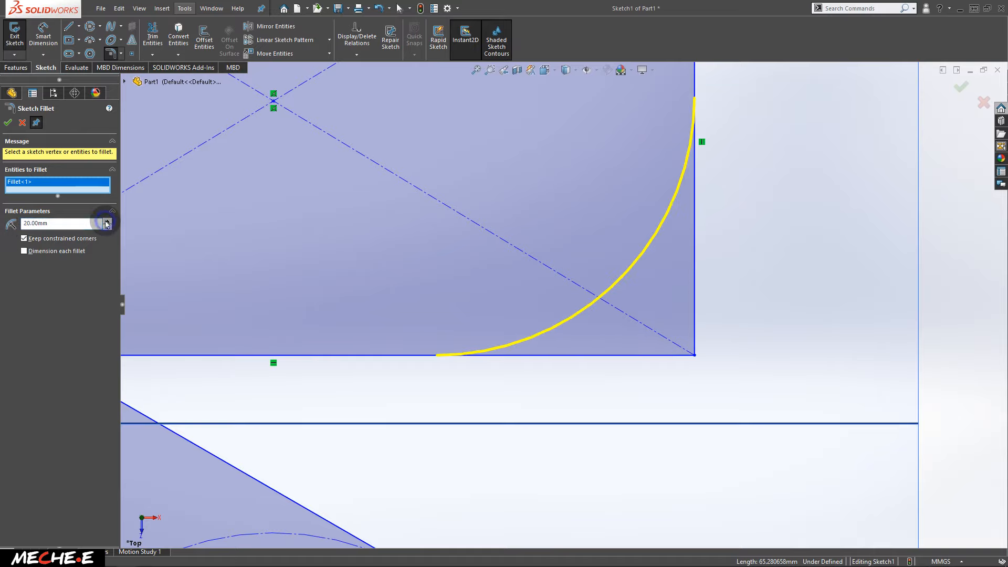
{"action": "left_click", "coordinate": [107, 223]}
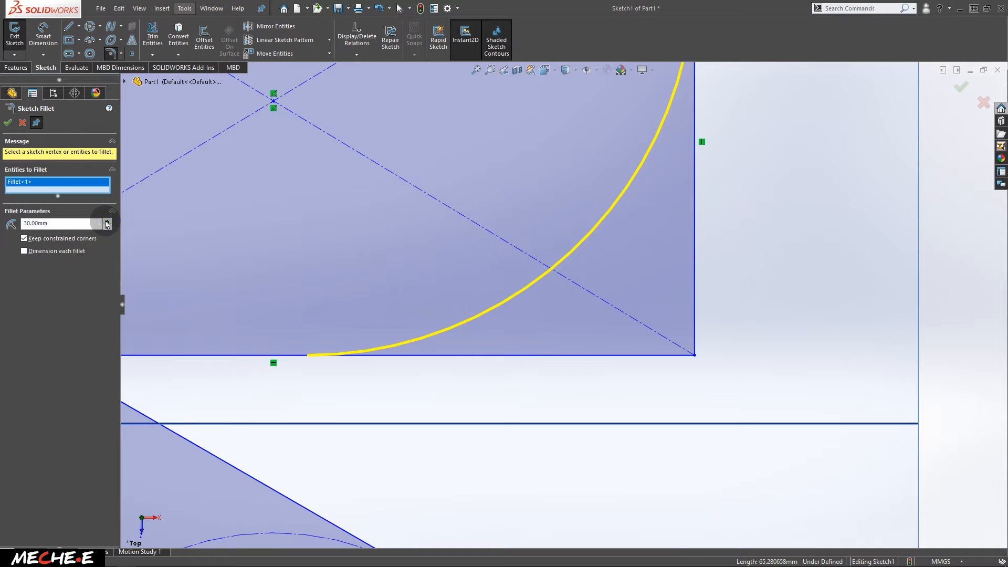
{"action": "left_click", "coordinate": [107, 227]}
{"action": "left_click", "coordinate": [107, 226]}
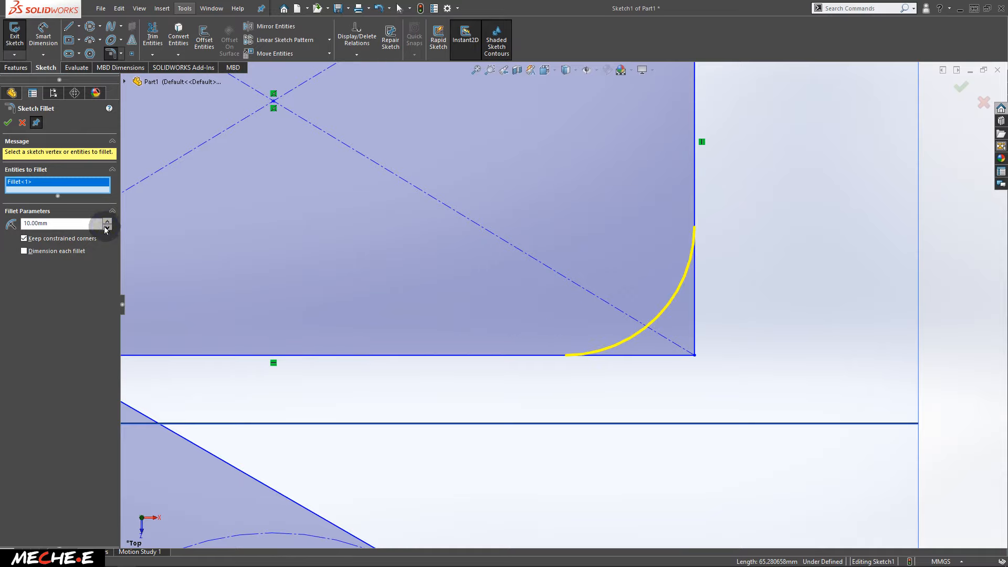
{"action": "left_click", "coordinate": [6, 126]}
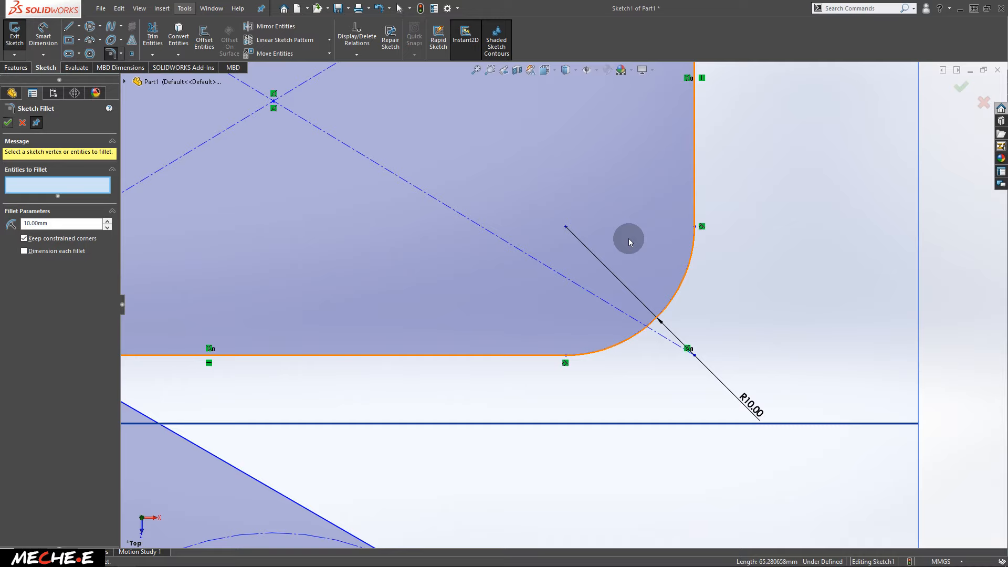
Draw a 3 Point Arc of about 22 mm radius between the rectangle's left corners, bulging inward, and power trim the straight left edge.
{"action": "scroll", "coordinate": [629, 238], "scroll_direction": "up", "scroll_amount": 3}
{"action": "mouse_move", "coordinate": [543, 216]}
{"action": "middle_mouse_down", "text": "ctrl"}
{"action": "mouse_move", "coordinate": [685, 271]}
{"action": "mouse_move", "coordinate": [675, 275]}
{"action": "middle_mouse_up", "text": "ctrl"}
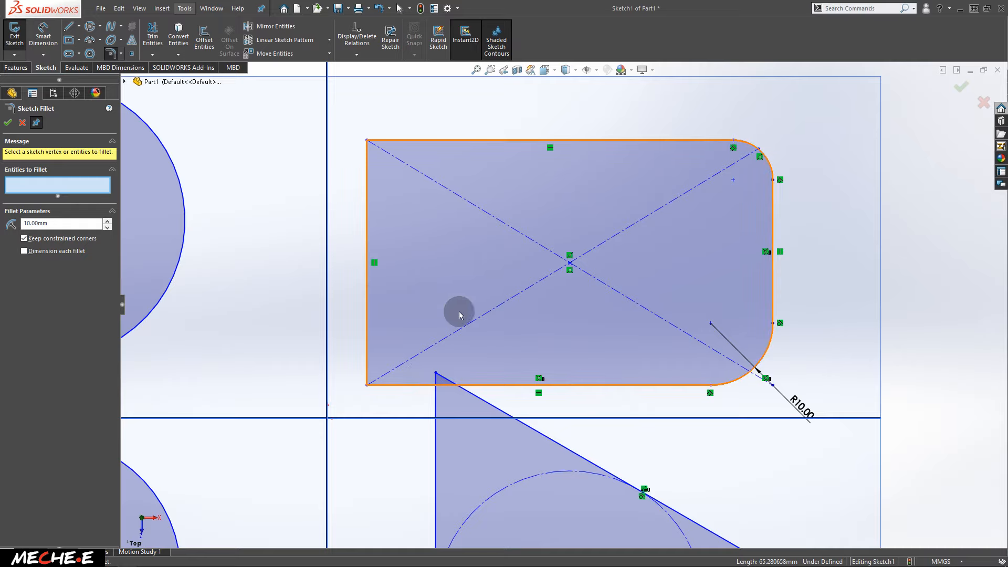
{"action": "left_click", "coordinate": [100, 42]}
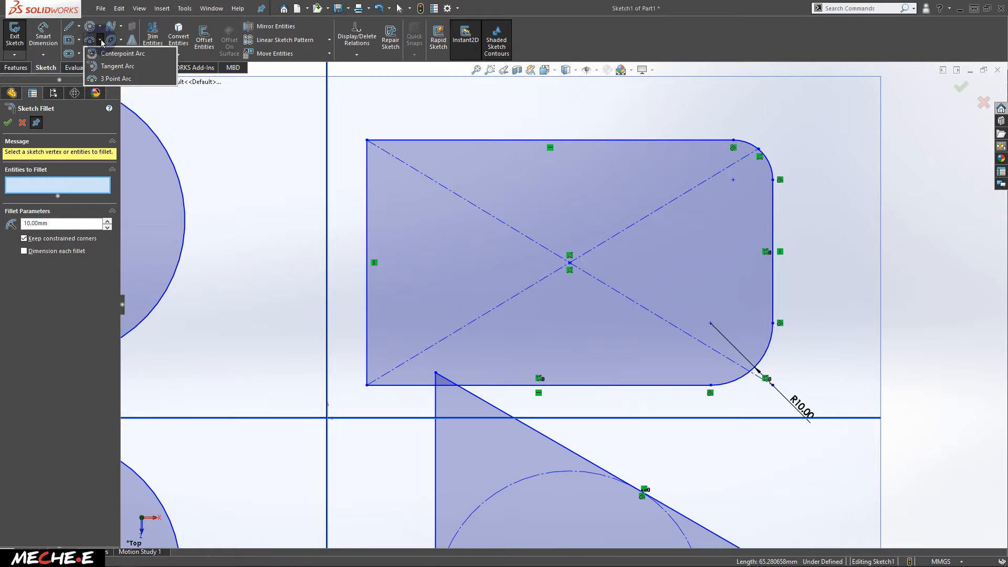
{"action": "left_click", "coordinate": [146, 78]}
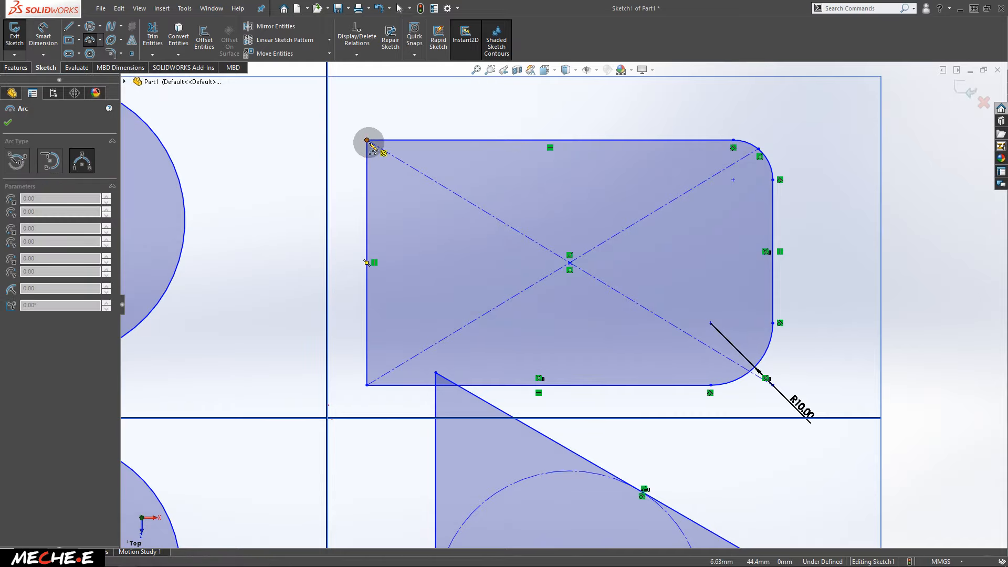
{"action": "left_click_drag", "start_coordinate": [367, 140], "coordinate": [367, 386]}
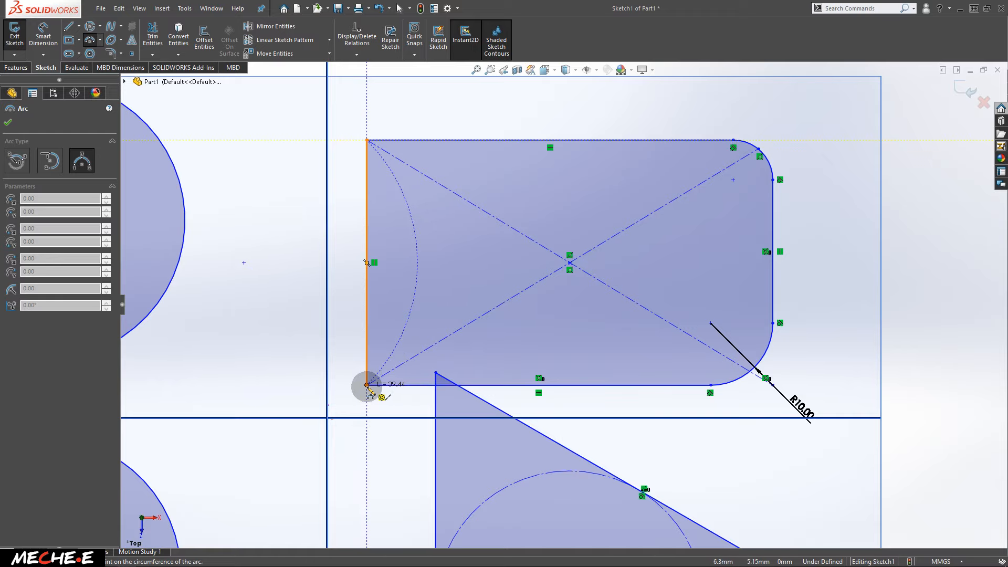
{"action": "left_click_drag", "start_coordinate": [367, 386], "coordinate": [368, 386]}
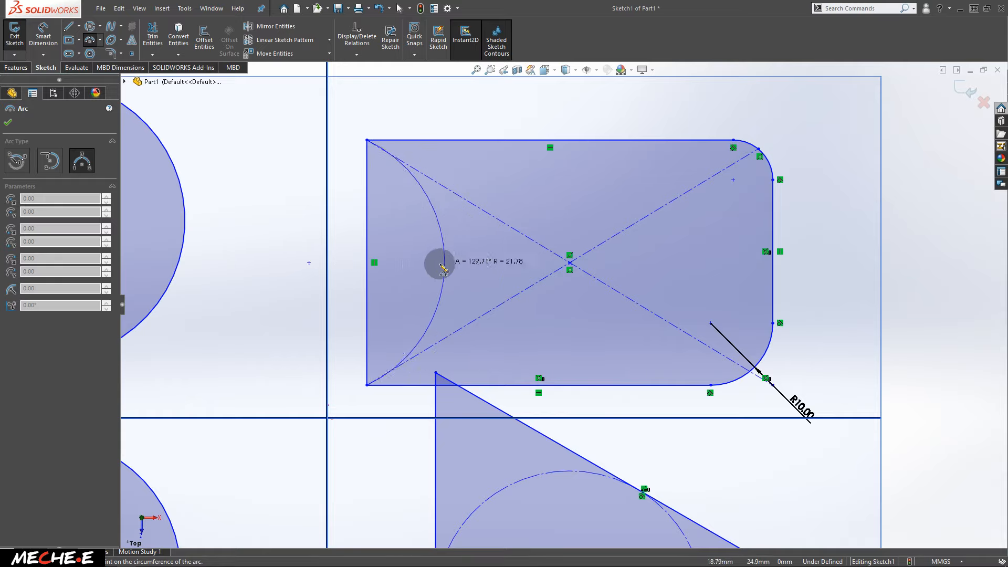
{"action": "left_click", "coordinate": [444, 263]}
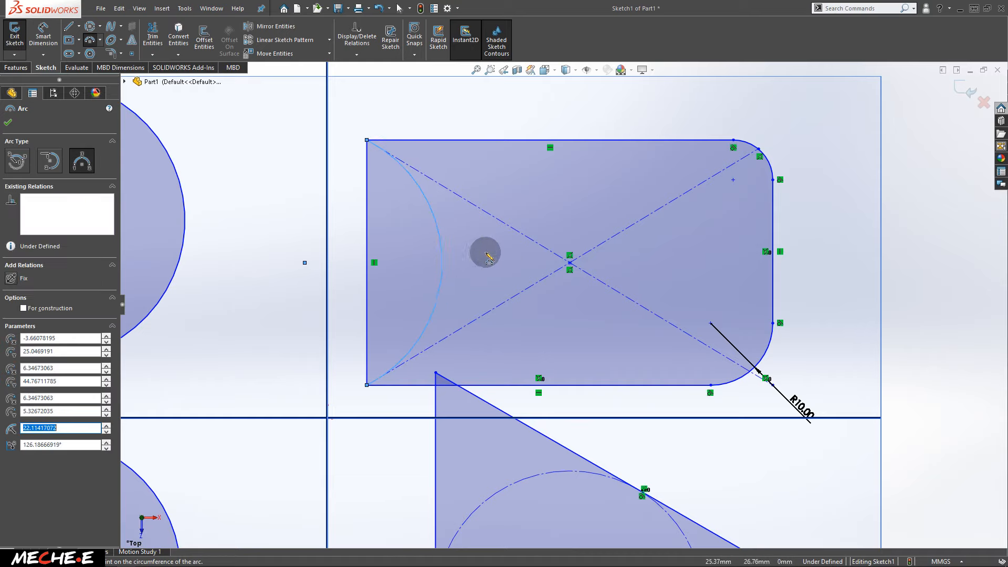
{"action": "left_click", "coordinate": [153, 42]}
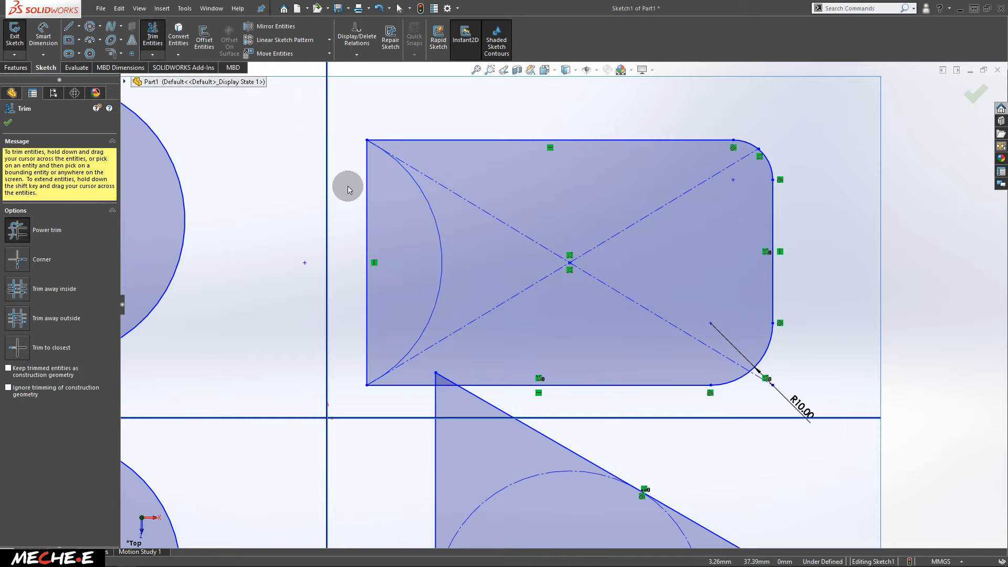
{"action": "mouse_move", "coordinate": [351, 190]}
{"action": "left_mouse_down"}
{"action": "mouse_move", "coordinate": [367, 187]}
{"action": "mouse_move", "coordinate": [389, 213]}
{"action": "left_mouse_up"}
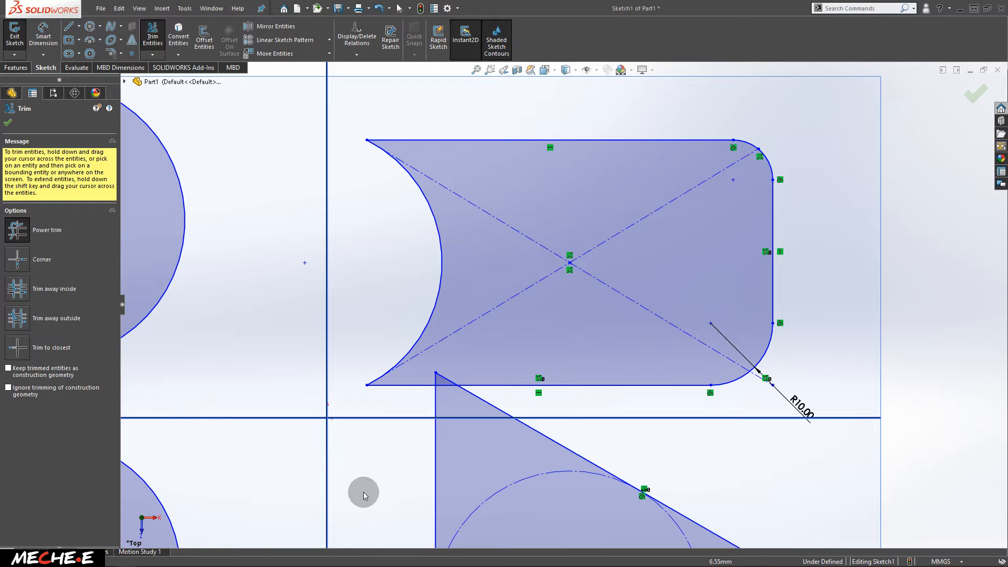
Draw a three-sided polygon centred in the lower-left circle, with its top vertex on the circle's top quadrant point.
{"action": "mouse_move", "coordinate": [266, 493]}
{"action": "middle_mouse_down", "text": "ctrl"}
{"action": "mouse_move", "coordinate": [292, 453]}
{"action": "mouse_move", "coordinate": [417, 342]}
{"action": "mouse_move", "coordinate": [708, 206]}
{"action": "mouse_move", "coordinate": [678, 196]}
{"action": "middle_mouse_up", "text": "ctrl"}
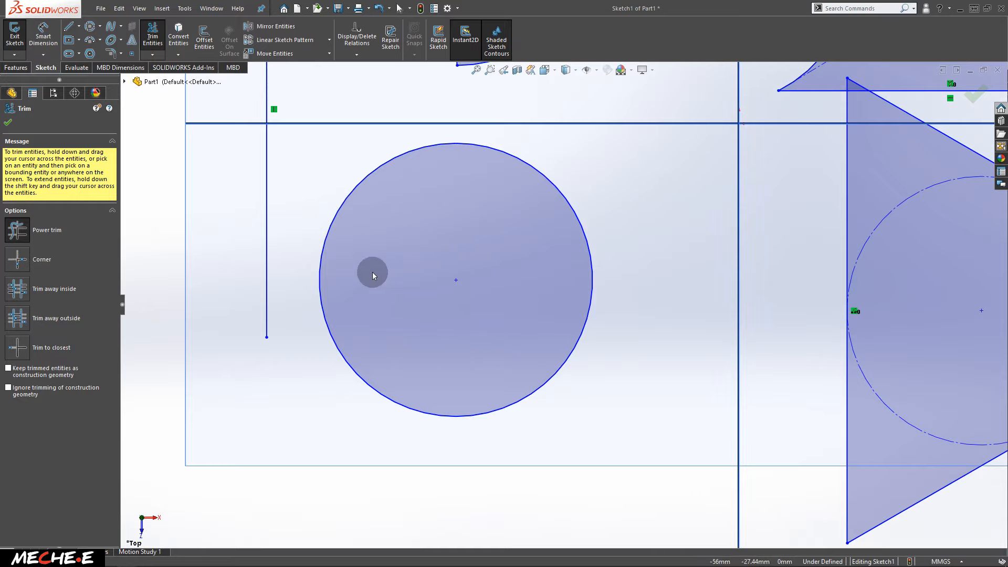
{"action": "left_click", "coordinate": [92, 54]}
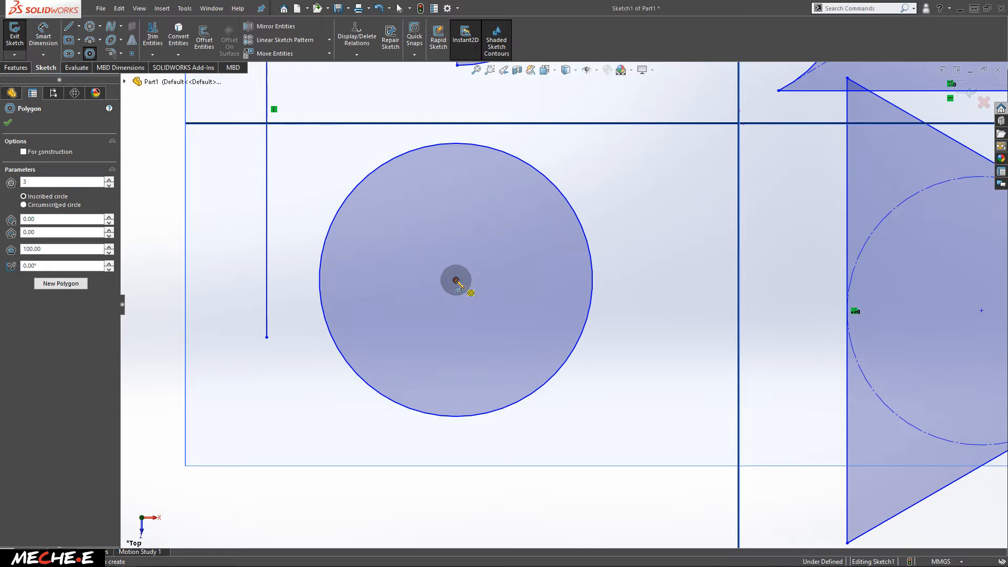
{"action": "left_click", "coordinate": [456, 280]}
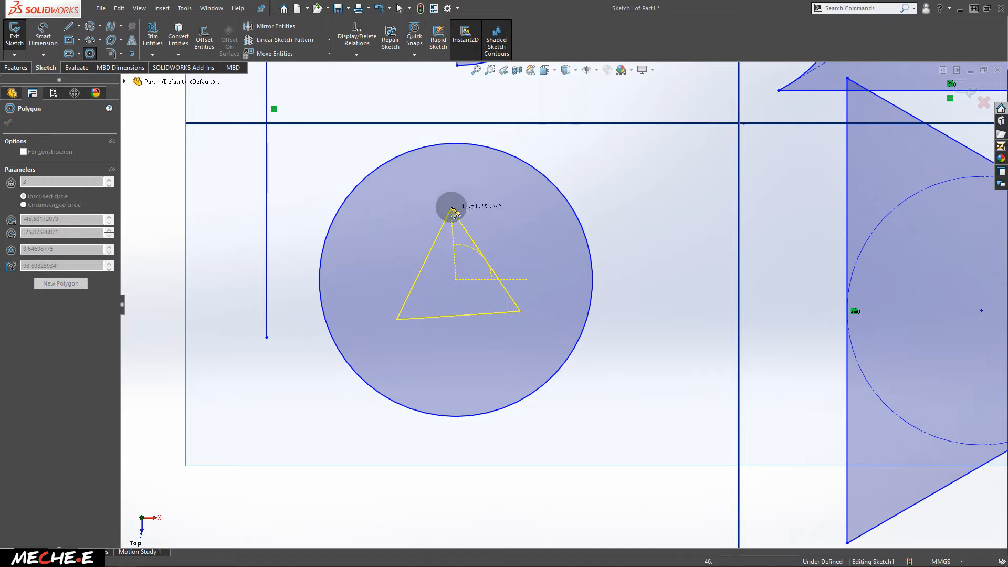
{"action": "left_click", "coordinate": [456, 143]}
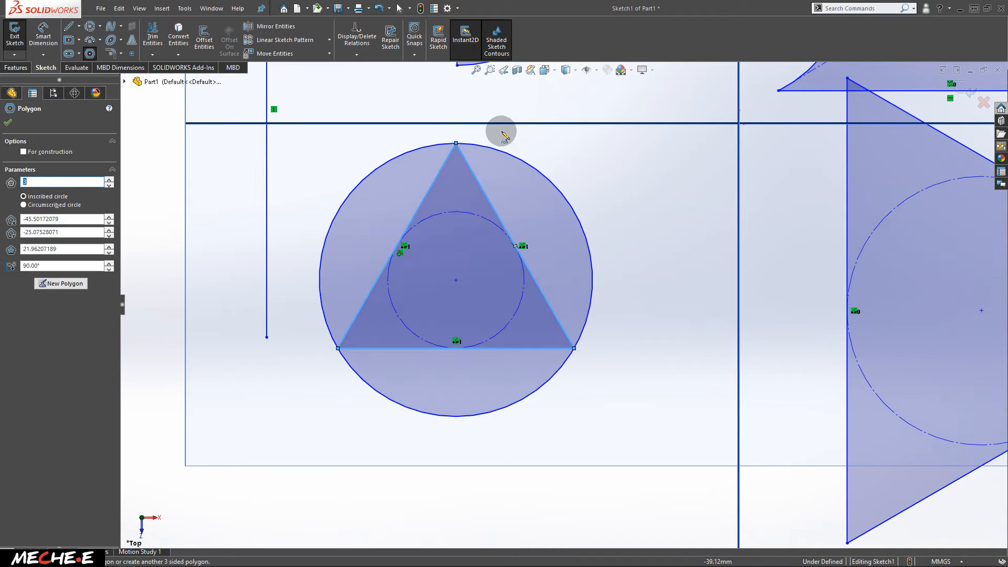
Power trim the circle's left and right arcs and the triangle's base, leaving a wedge closed by the bottom arc.
{"action": "left_click", "coordinate": [159, 40]}
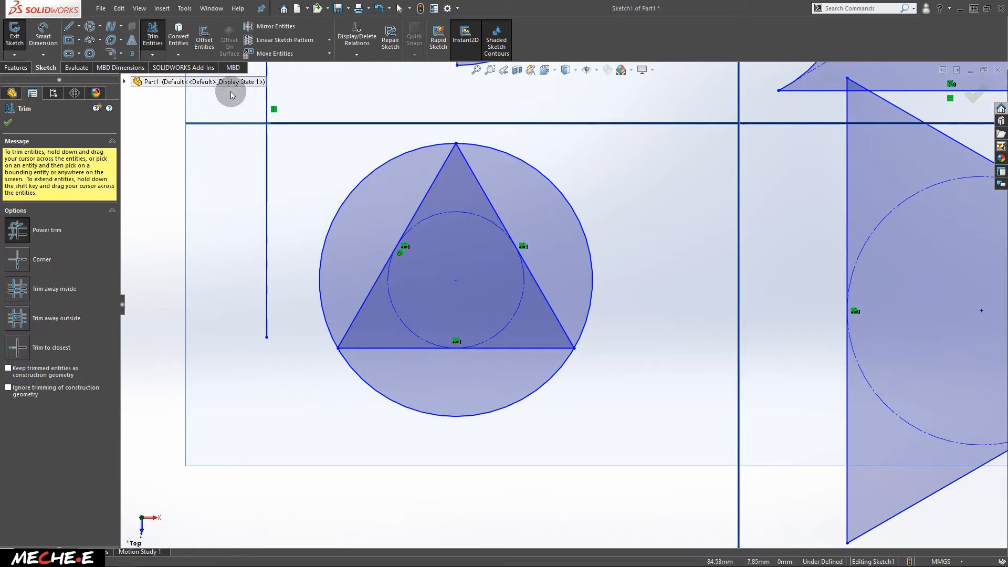
{"action": "left_click_drag", "start_coordinate": [363, 153], "coordinate": [382, 193]}
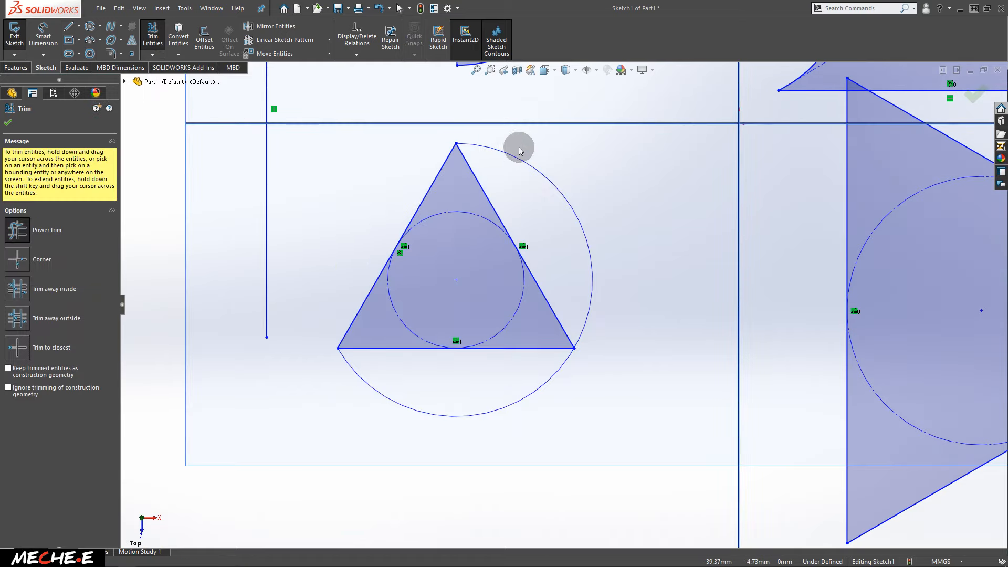
{"action": "left_click_drag", "start_coordinate": [550, 152], "coordinate": [536, 204]}
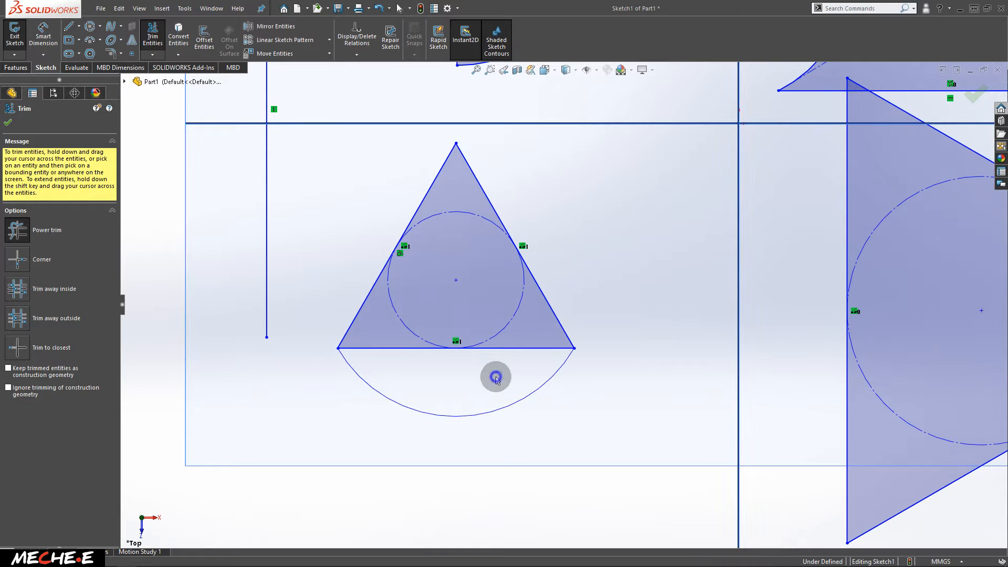
{"action": "mouse_move", "coordinate": [514, 358]}
{"action": "left_mouse_down"}
{"action": "mouse_move", "coordinate": [525, 340]}
{"action": "mouse_move", "coordinate": [441, 365]}
{"action": "mouse_move", "coordinate": [398, 342]}
{"action": "left_mouse_up"}
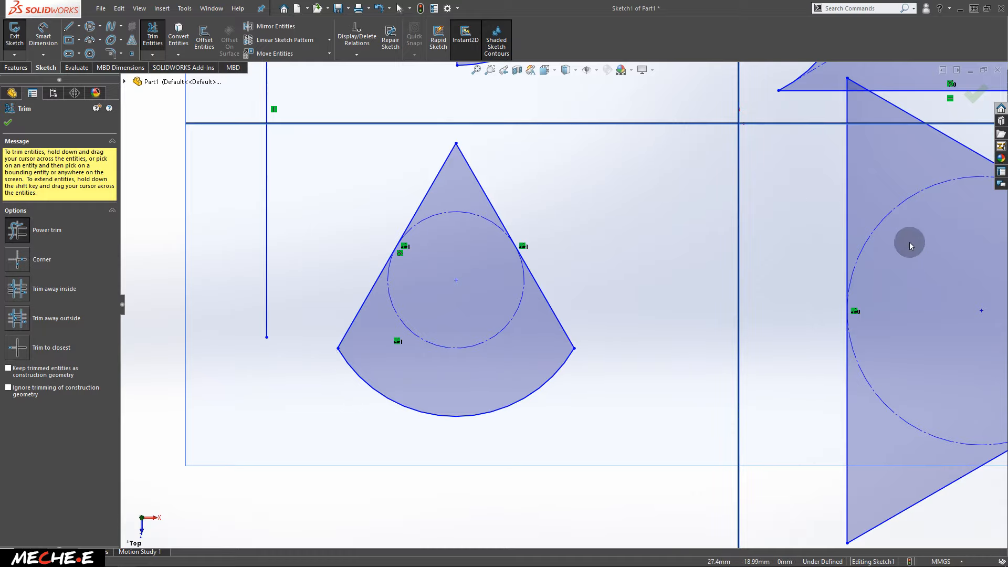
Draw a 3 Point Arc of about 47 mm radius bulging outward between the large triangle's bottom and right corners, and power trim the edge between them.
{"action": "mouse_move", "coordinate": [910, 246]}
{"action": "middle_mouse_down", "text": "ctrl"}
{"action": "mouse_move", "coordinate": [840, 214]}
{"action": "mouse_move", "coordinate": [624, 164]}
{"action": "mouse_move", "coordinate": [490, 153]}
{"action": "mouse_move", "coordinate": [450, 171]}
{"action": "mouse_move", "coordinate": [435, 238]}
{"action": "mouse_move", "coordinate": [452, 234]}
{"action": "middle_mouse_up", "text": "ctrl"}
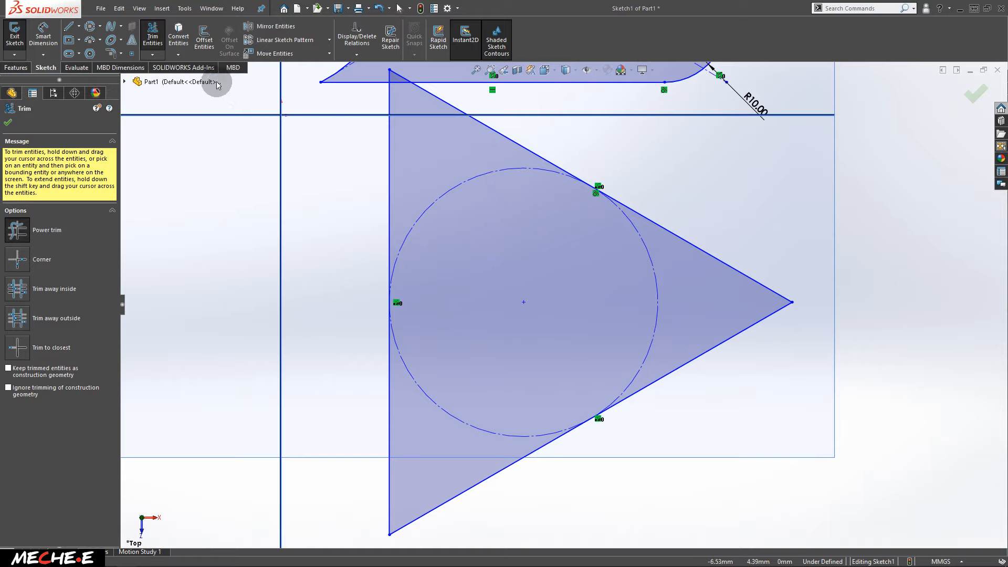
{"action": "left_click", "coordinate": [89, 43]}
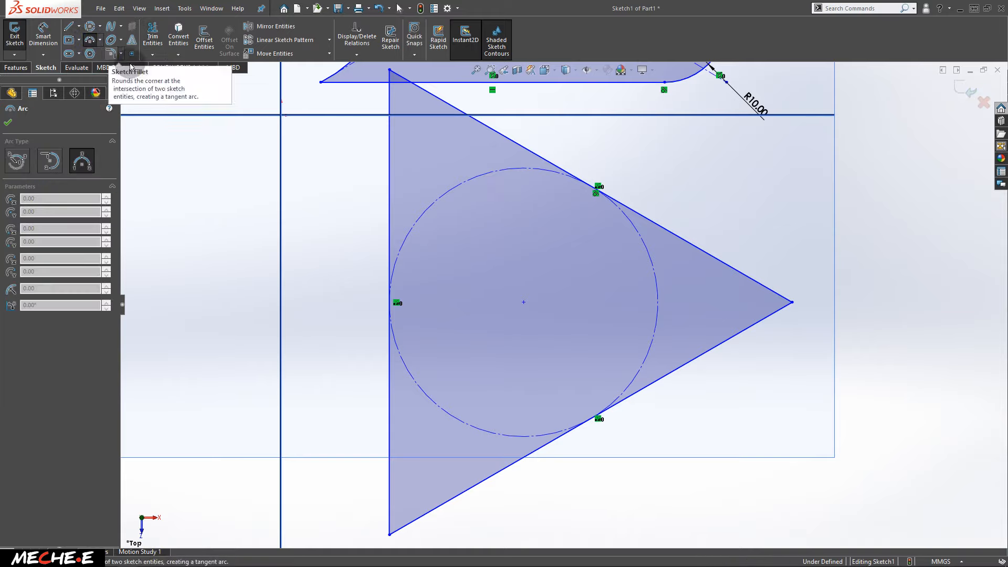
{"action": "left_click", "coordinate": [389, 535]}
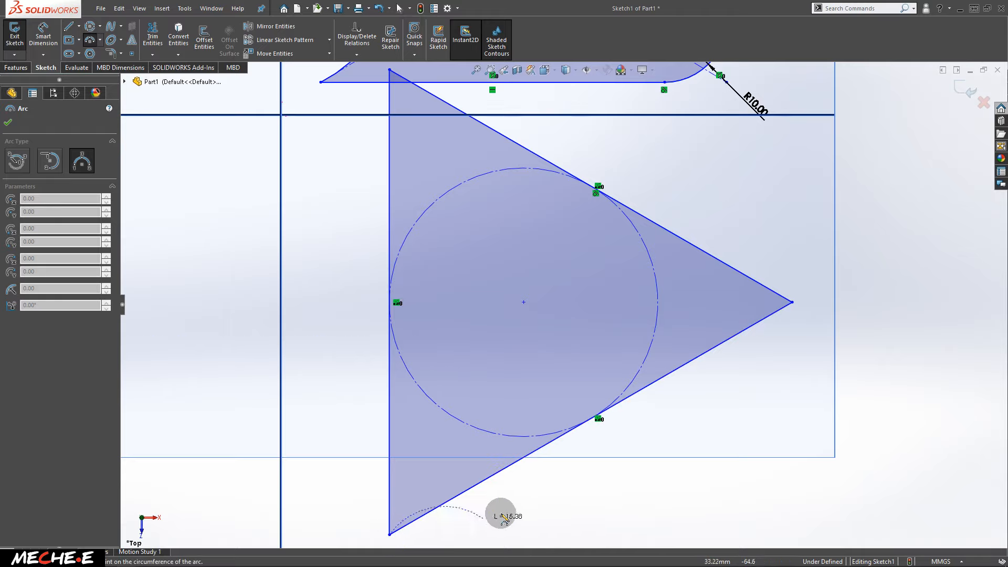
{"action": "left_click", "coordinate": [792, 303]}
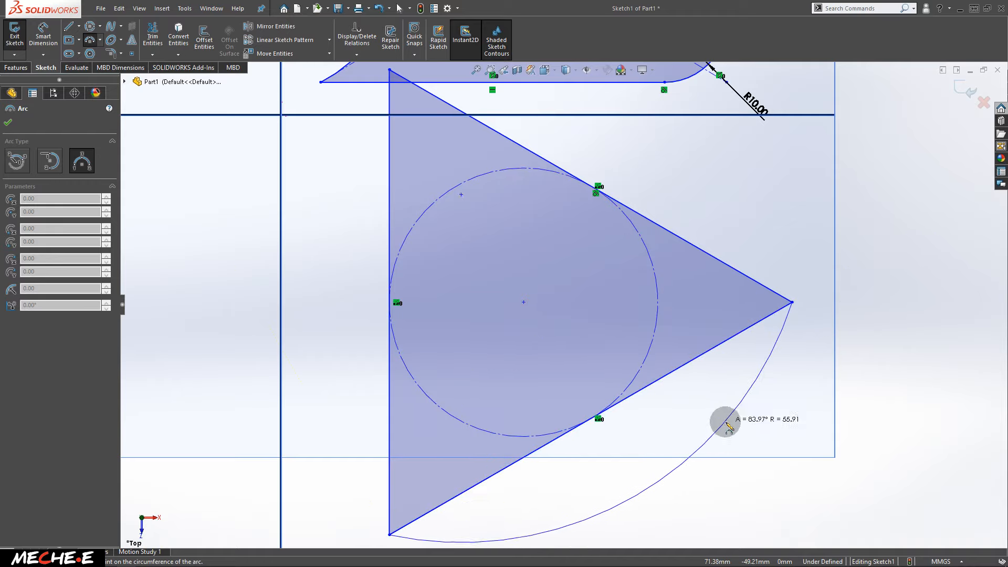
{"action": "middle_click_drag", "start_coordinate": [722, 437], "coordinate": [698, 378], "text": "ctrl"}
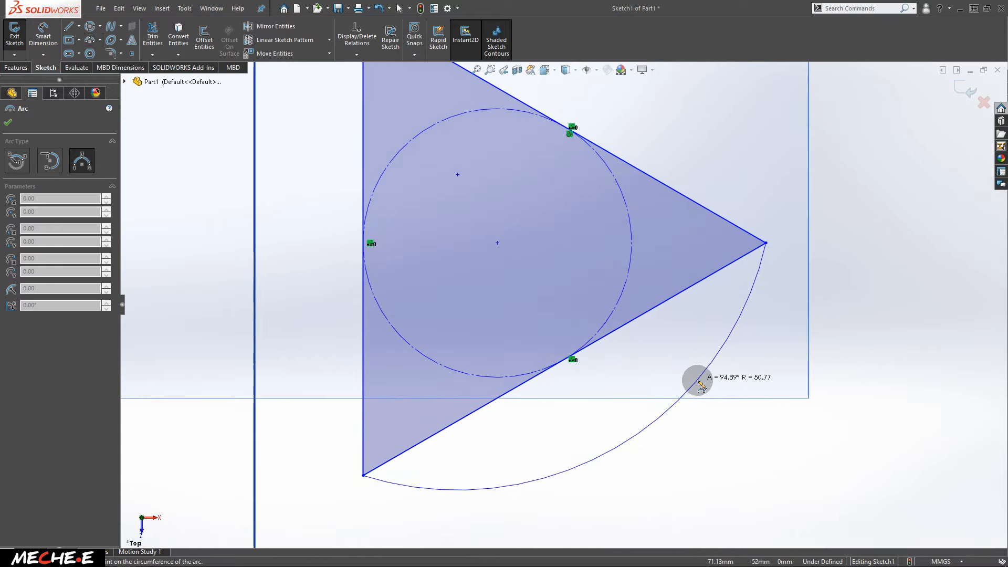
{"action": "left_click", "coordinate": [637, 453]}
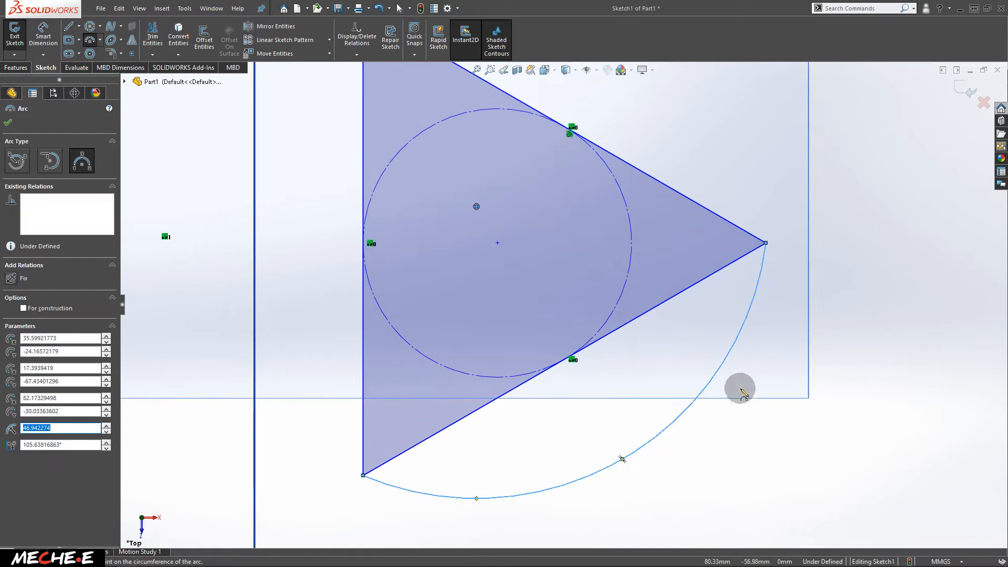
{"action": "left_click", "coordinate": [150, 37]}
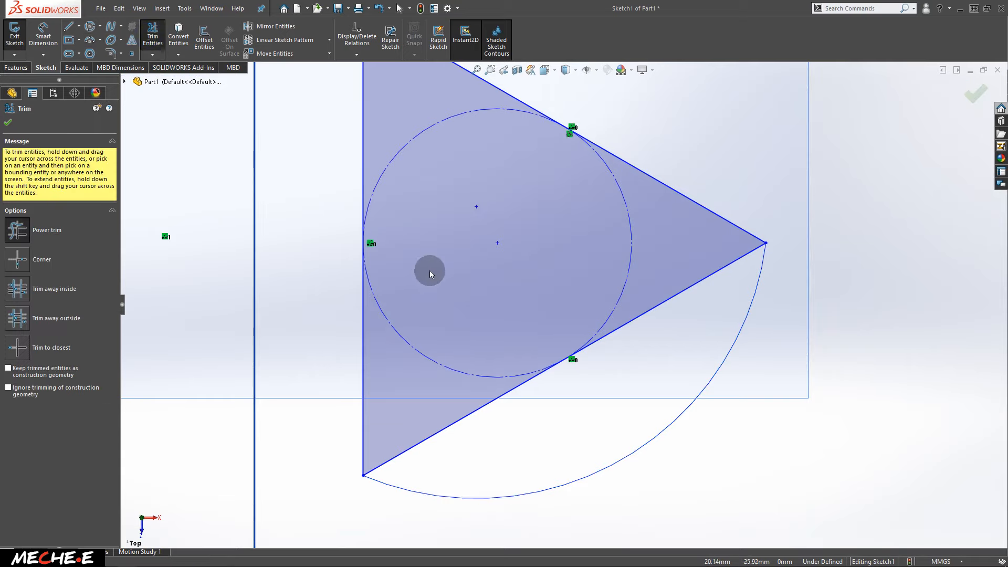
{"action": "mouse_move", "coordinate": [475, 472]}
{"action": "left_mouse_down"}
{"action": "mouse_move", "coordinate": [448, 410]}
{"action": "mouse_move", "coordinate": [603, 387]}
{"action": "mouse_move", "coordinate": [662, 313]}
{"action": "mouse_move", "coordinate": [666, 278]}
{"action": "left_mouse_up"}
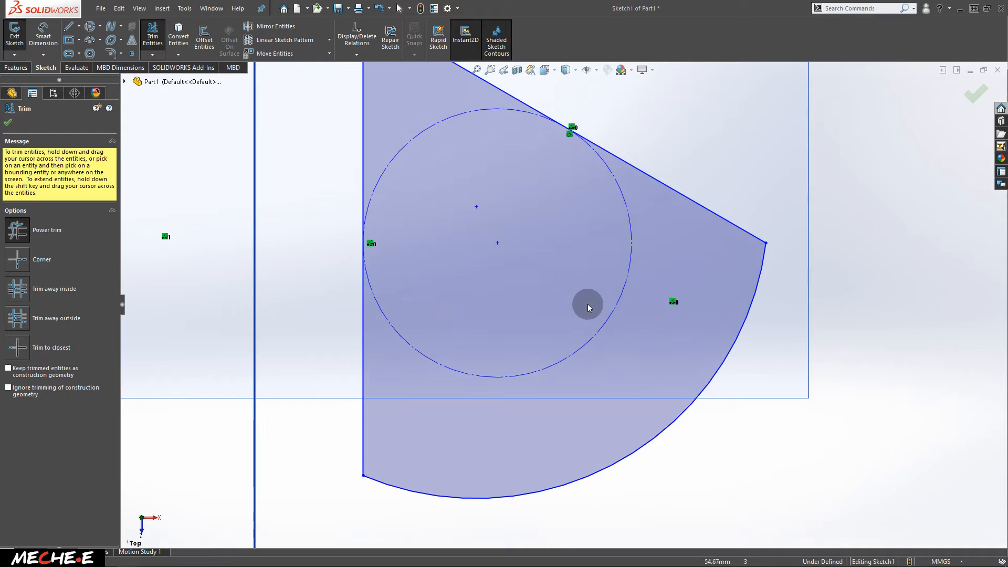
{"action": "scroll", "coordinate": [395, 286], "scroll_direction": "down", "scroll_amount": 3}
{"action": "scroll", "coordinate": [395, 286], "scroll_direction": "up", "scroll_amount": 5}
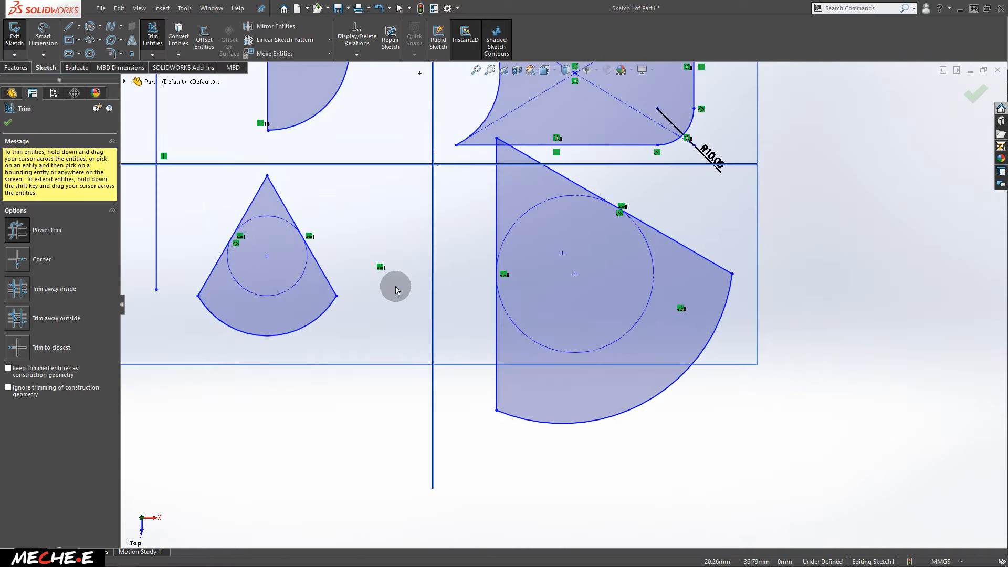
{"action": "scroll", "coordinate": [377, 237], "scroll_direction": "up", "scroll_amount": 1}
{"action": "middle_click_drag", "start_coordinate": [427, 216], "coordinate": [485, 259], "text": "ctrl"}
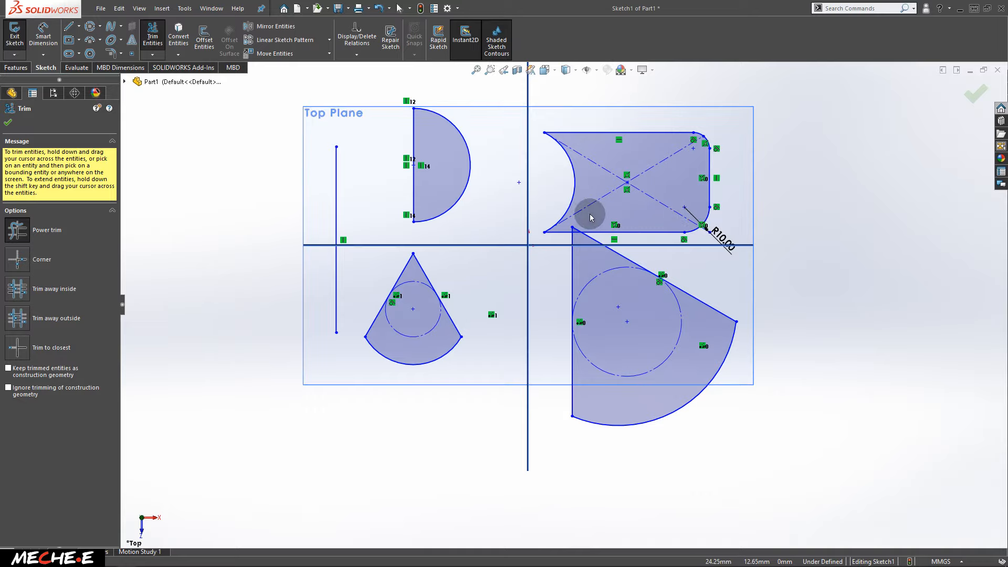
{"action": "middle_click_drag", "start_coordinate": [490, 134], "coordinate": [510, 184], "text": "ctrl"}
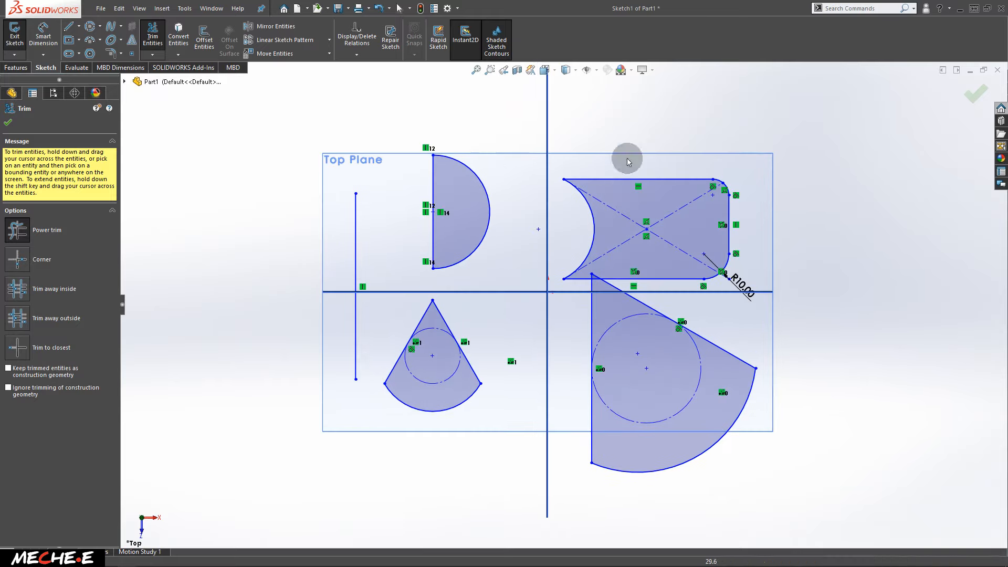